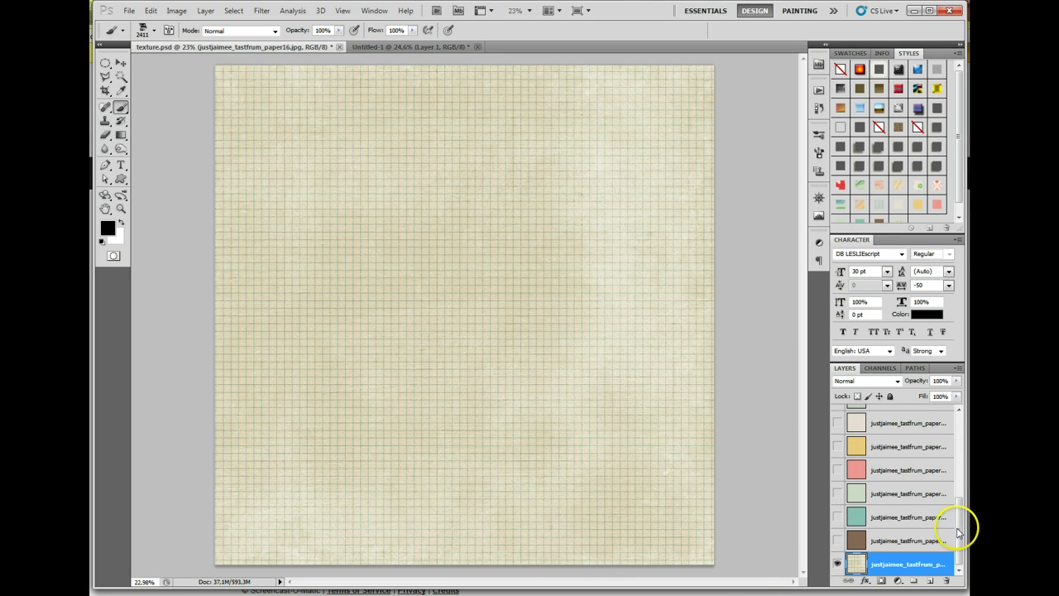
# - Define the beige grid paper at the bottom of the layer stack as a pattern named texture.psd
pyautogui.moveTo(961, 536); pyautogui.dragTo(961, 424)
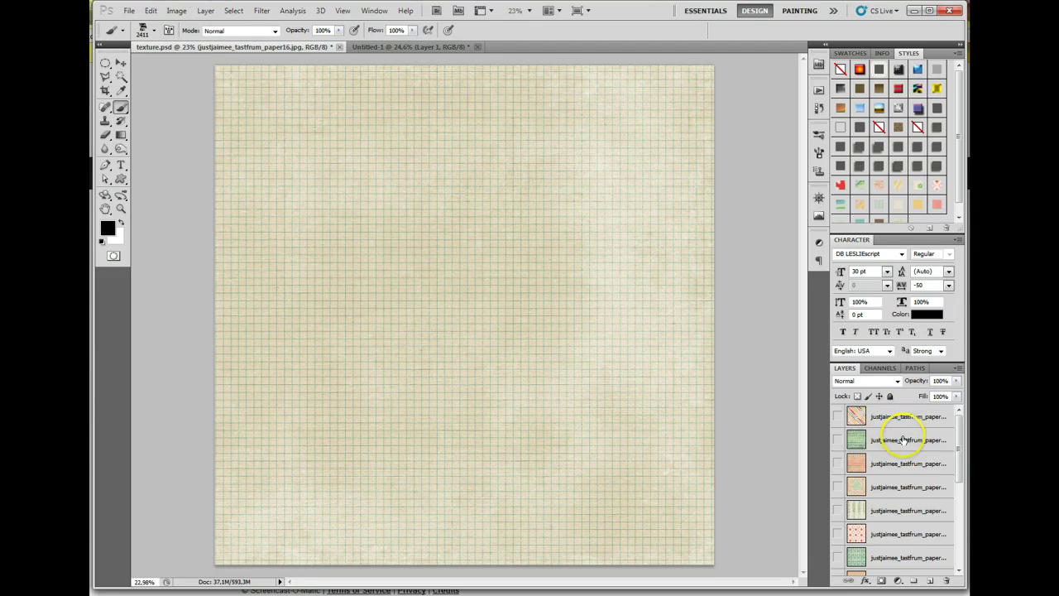
pyautogui.scroll(-3, 911, 443)
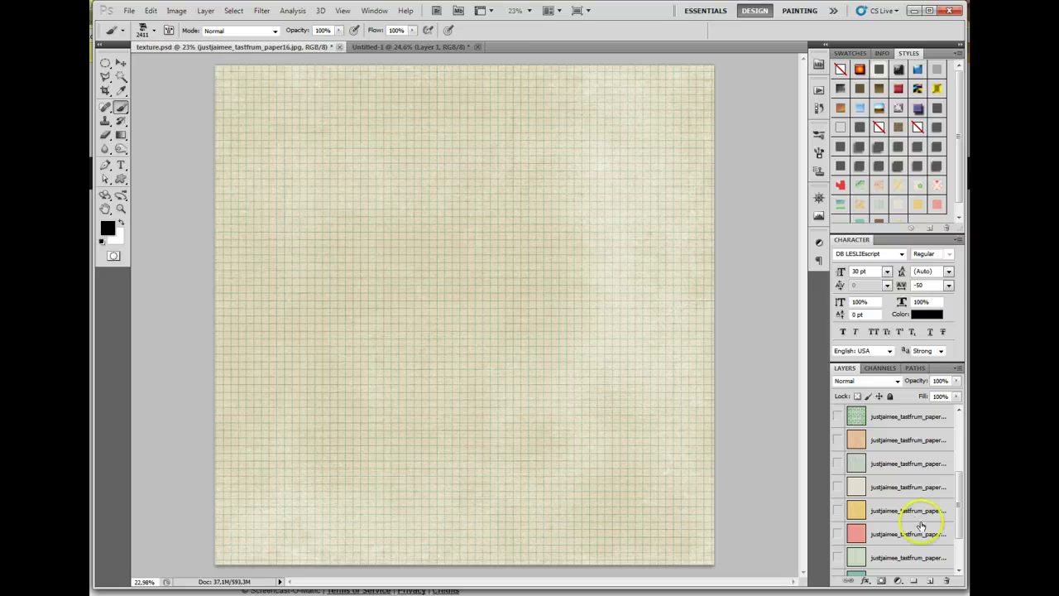
pyautogui.scroll(-2, 921, 523)
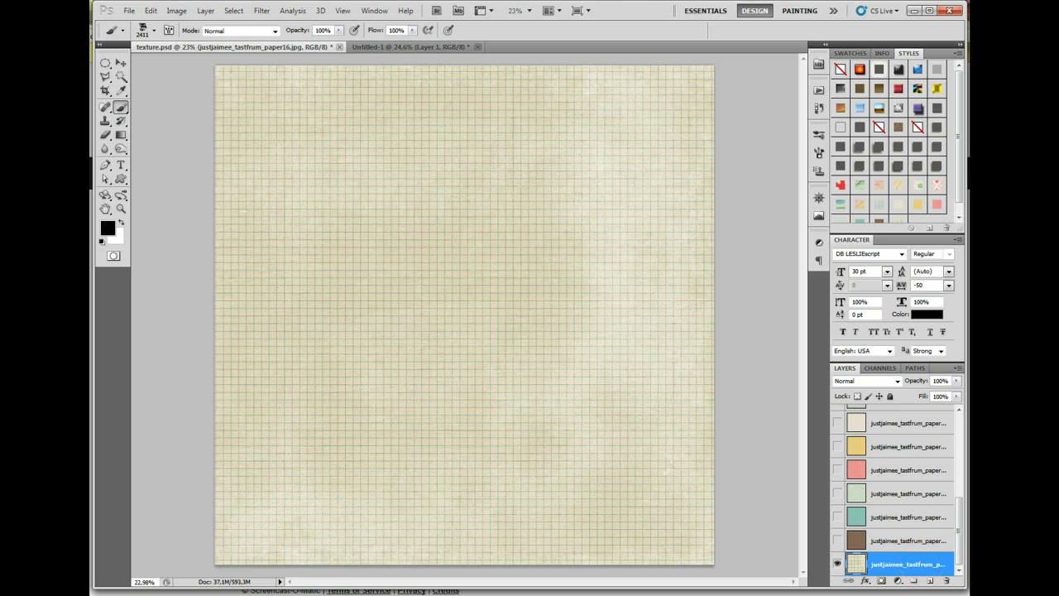
pyautogui.click(151, 11)
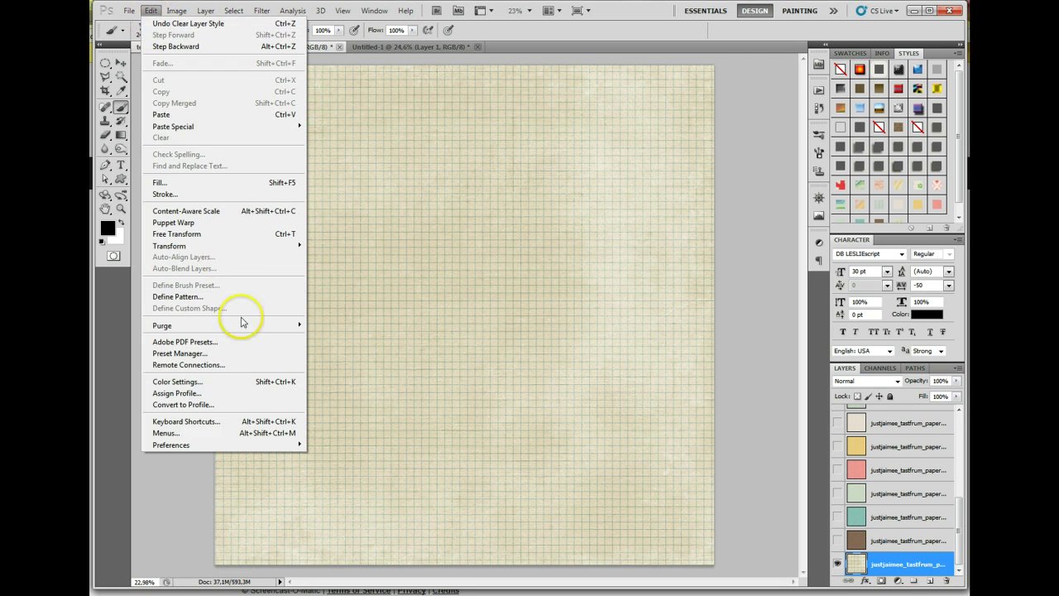
pyautogui.click(218, 297)
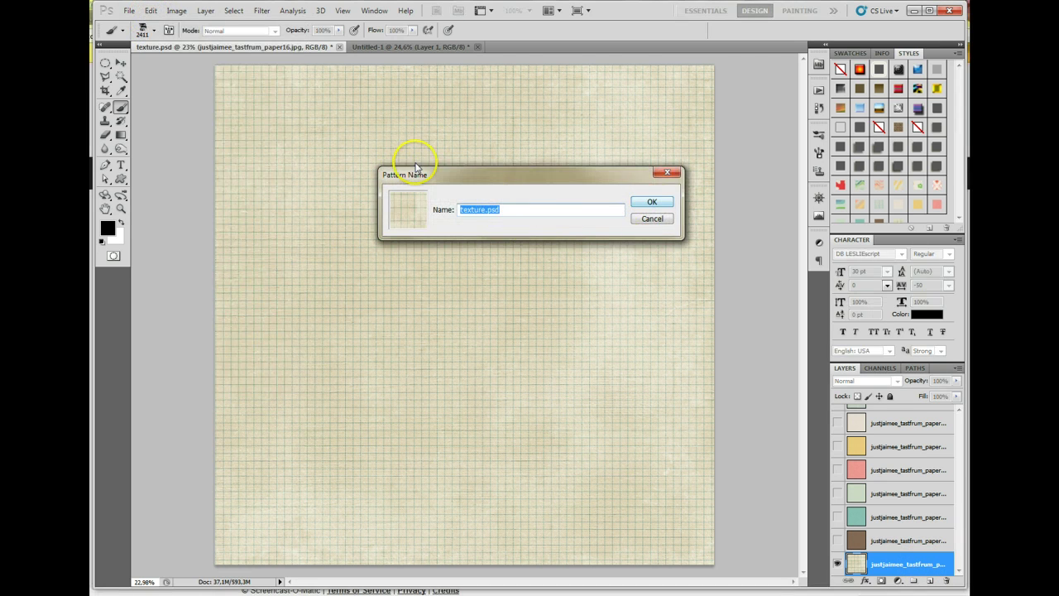
pyautogui.click(652, 203)
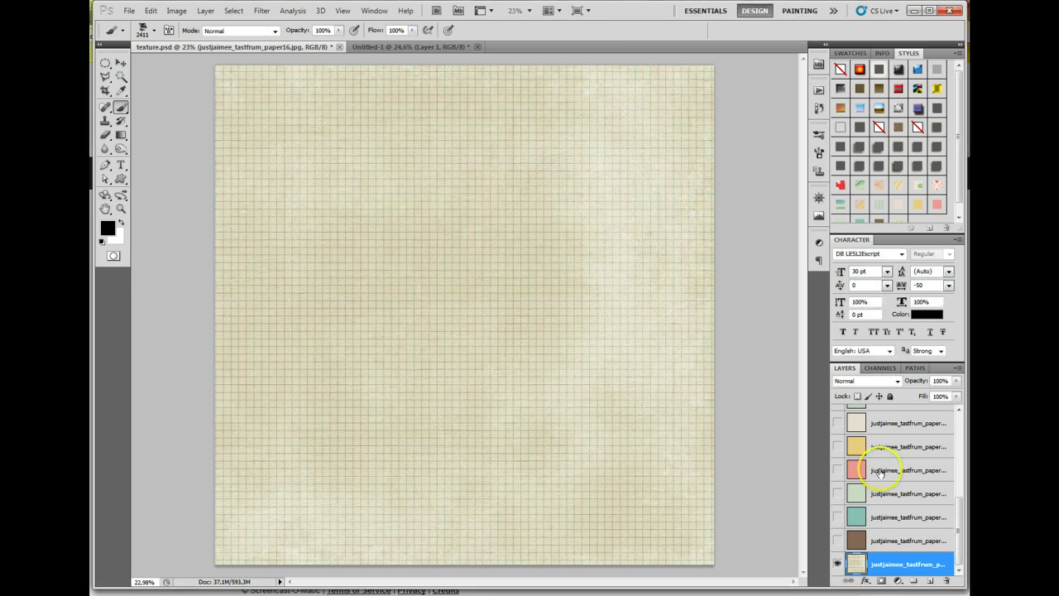
# - Show the brown paper layer, define it as a pattern, and hide the layer again
pyautogui.click(837, 541)
pyautogui.click(879, 540)
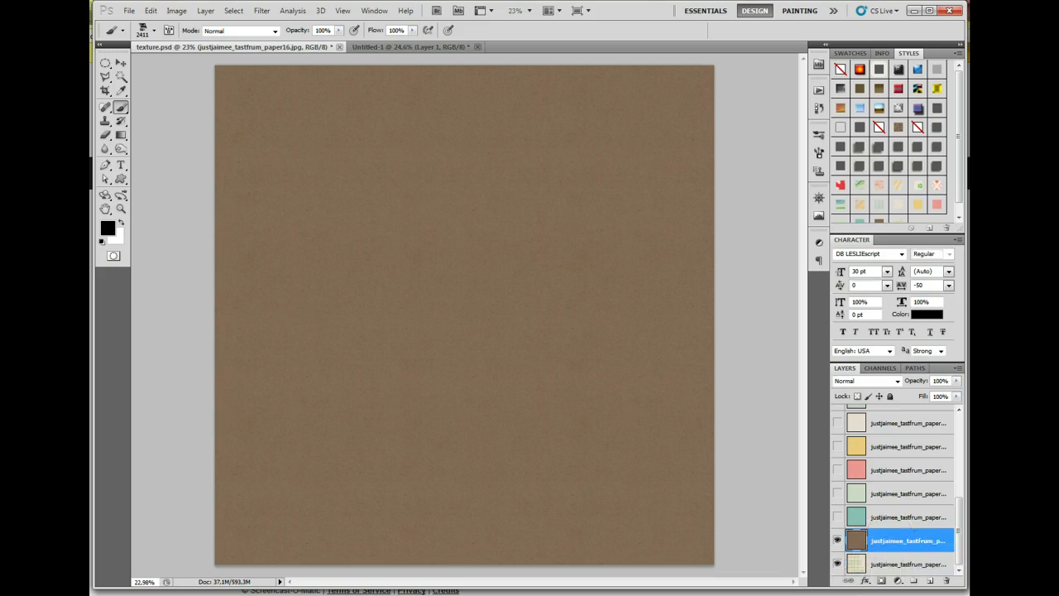
pyautogui.click(150, 11)
pyautogui.click(194, 296)
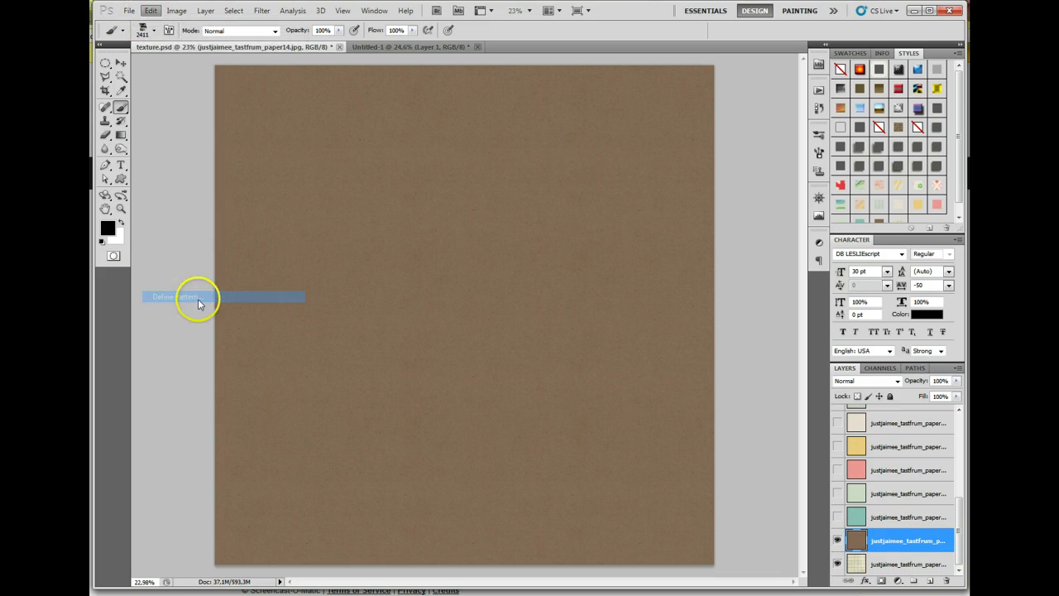
pyautogui.click(641, 206)
pyautogui.click(837, 540)
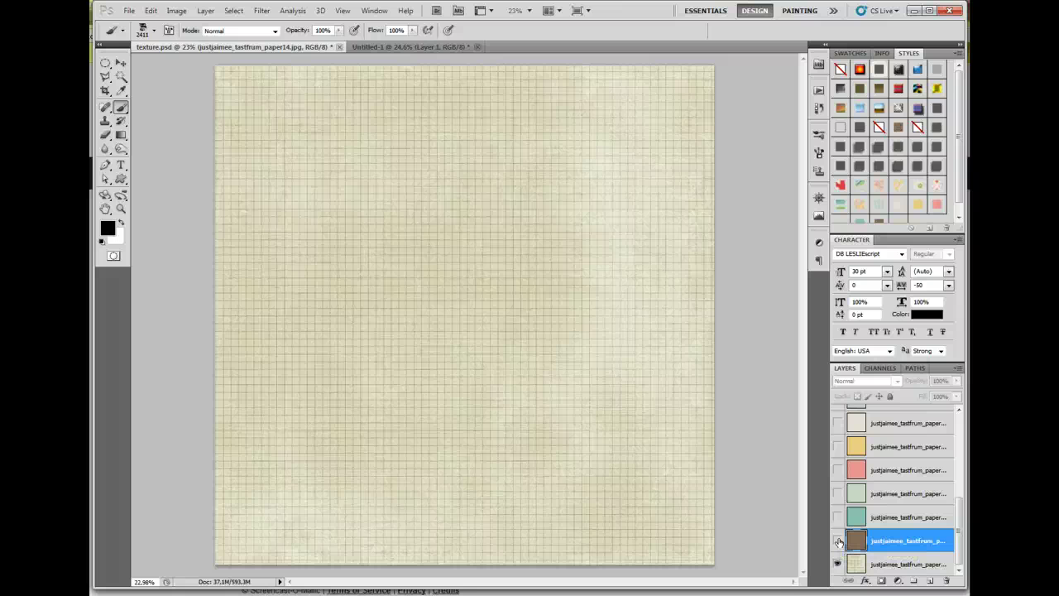
pyautogui.scroll(5, 906, 526)
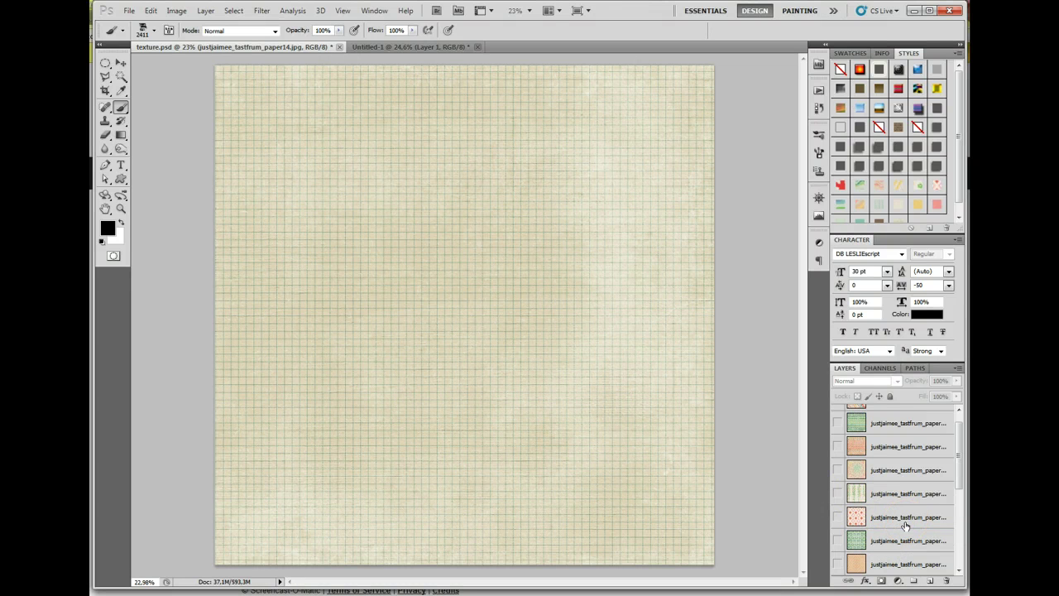
pyautogui.scroll(-5, 917, 463)
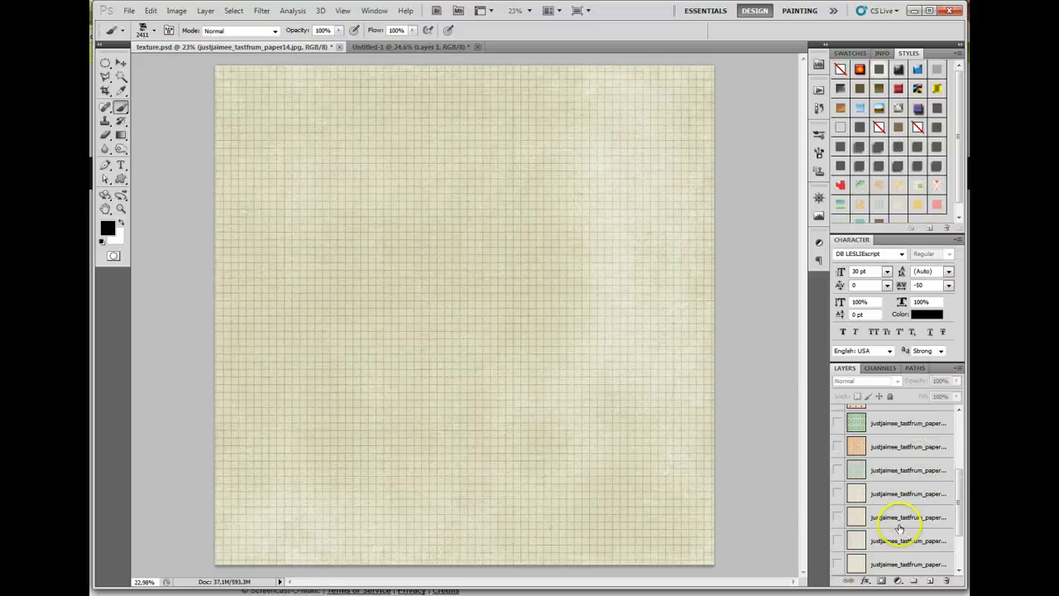
pyautogui.scroll(-3, 899, 528)
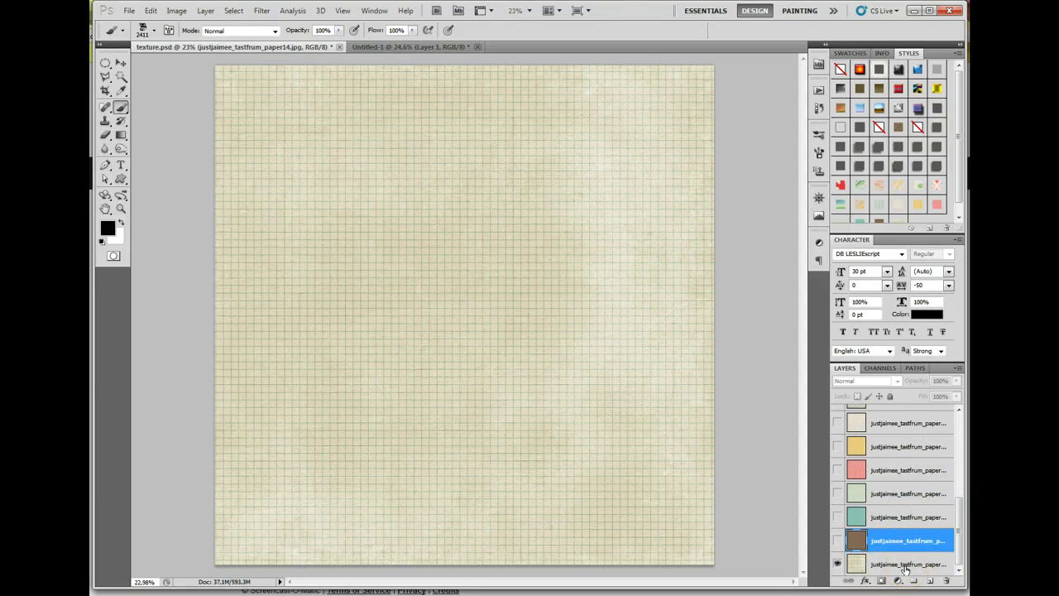
pyautogui.scroll(5, 899, 553)
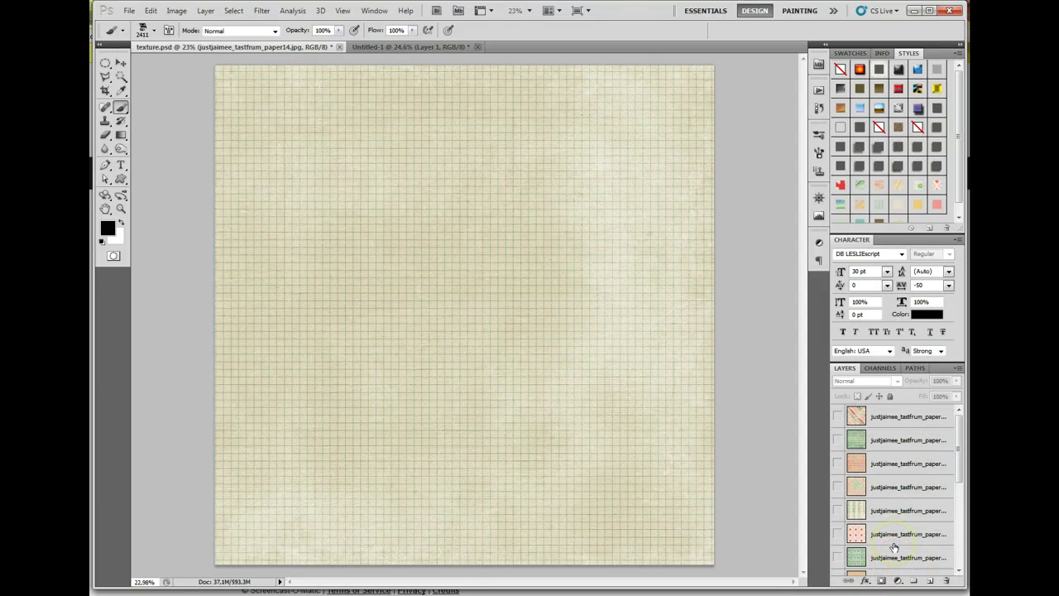
pyautogui.scroll(-1, 960, 198)
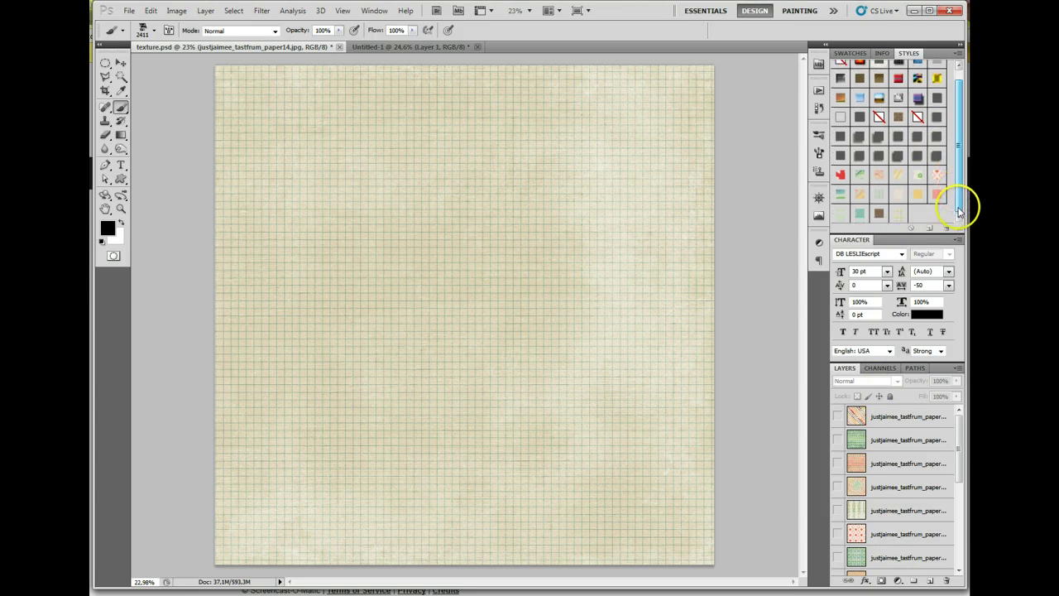
pyautogui.scroll(-5, 914, 476)
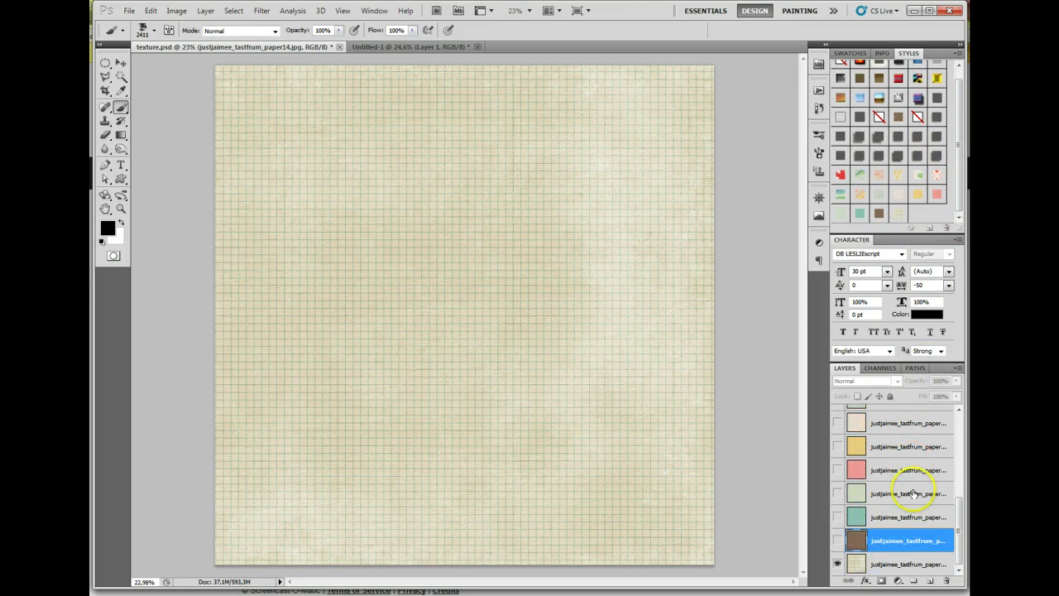
# - Add a Pattern Overlay with the multicoloured flower pattern to the beige grid paper layer
pyautogui.doubleClick(918, 564)
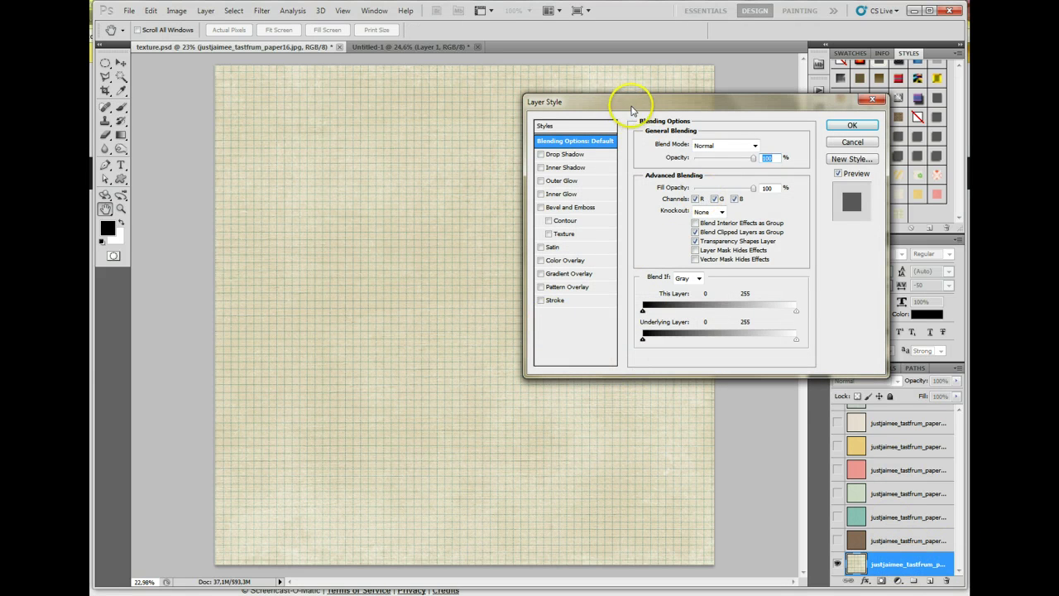
pyautogui.moveTo(629, 99); pyautogui.dragTo(532, 150)
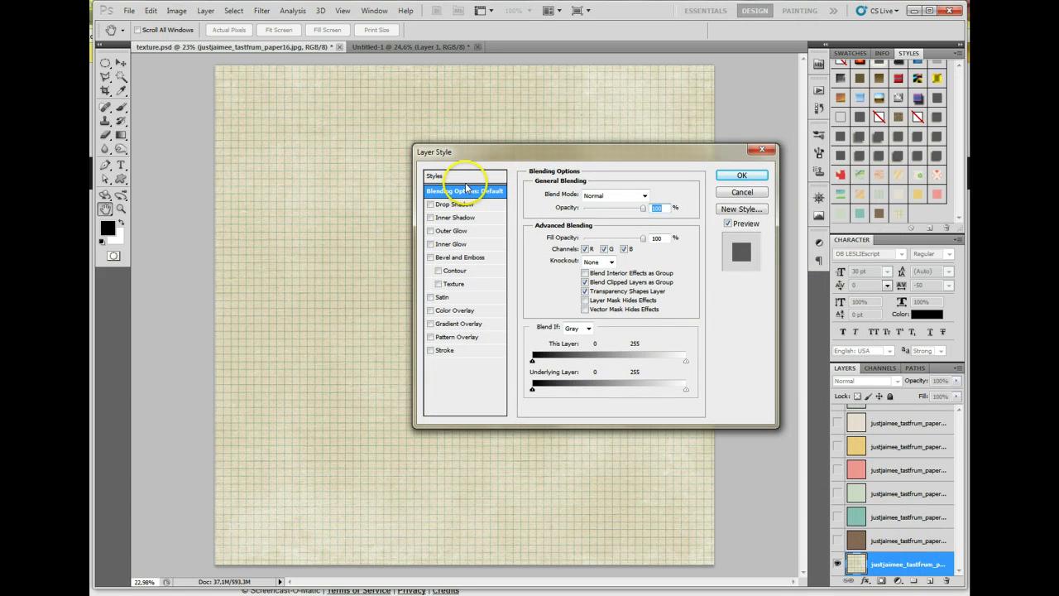
pyautogui.click(431, 336)
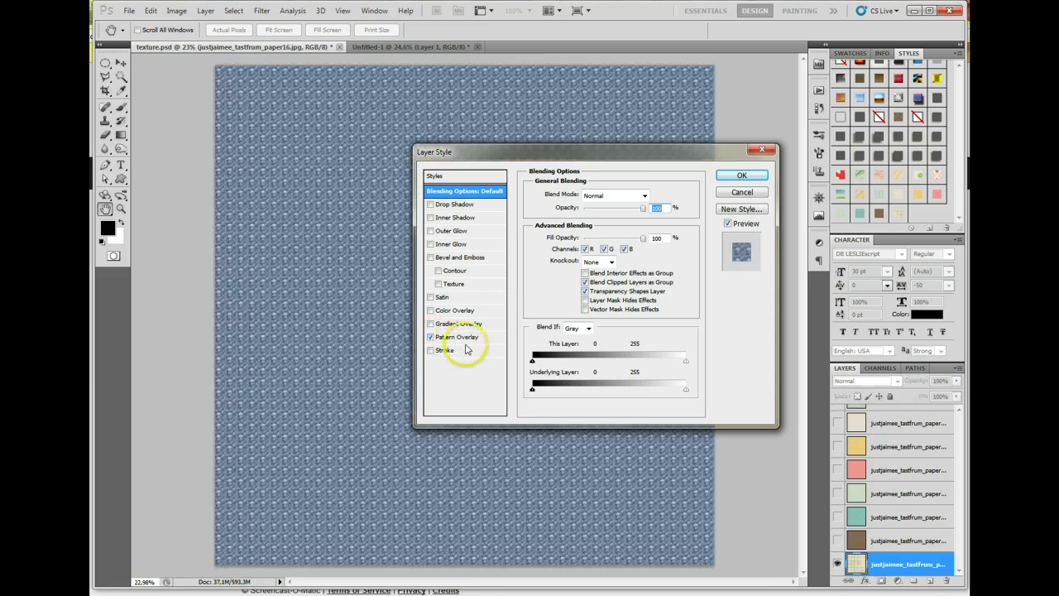
pyautogui.click(472, 340)
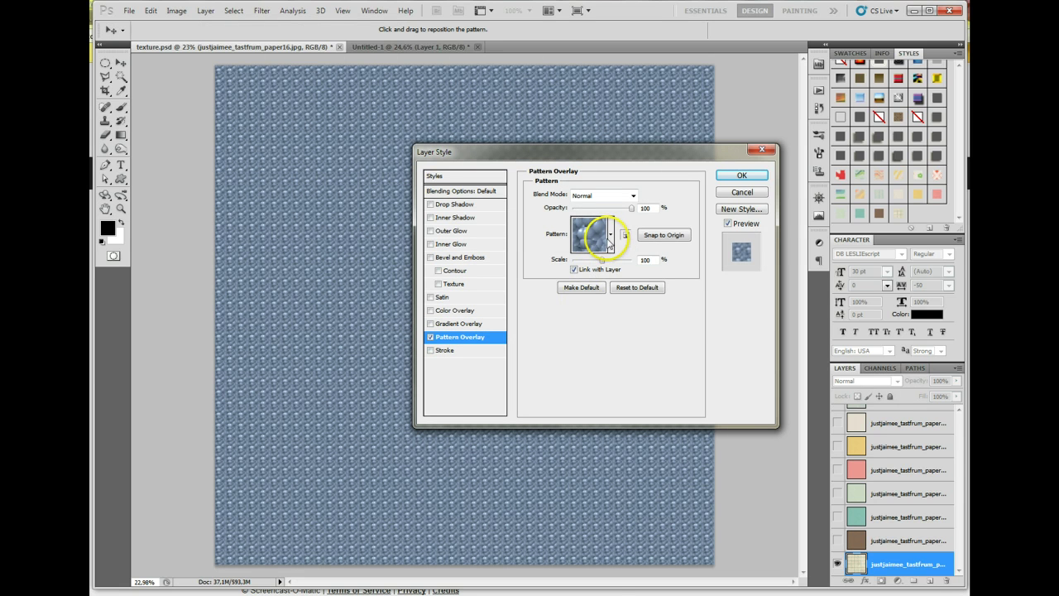
pyautogui.click(611, 238)
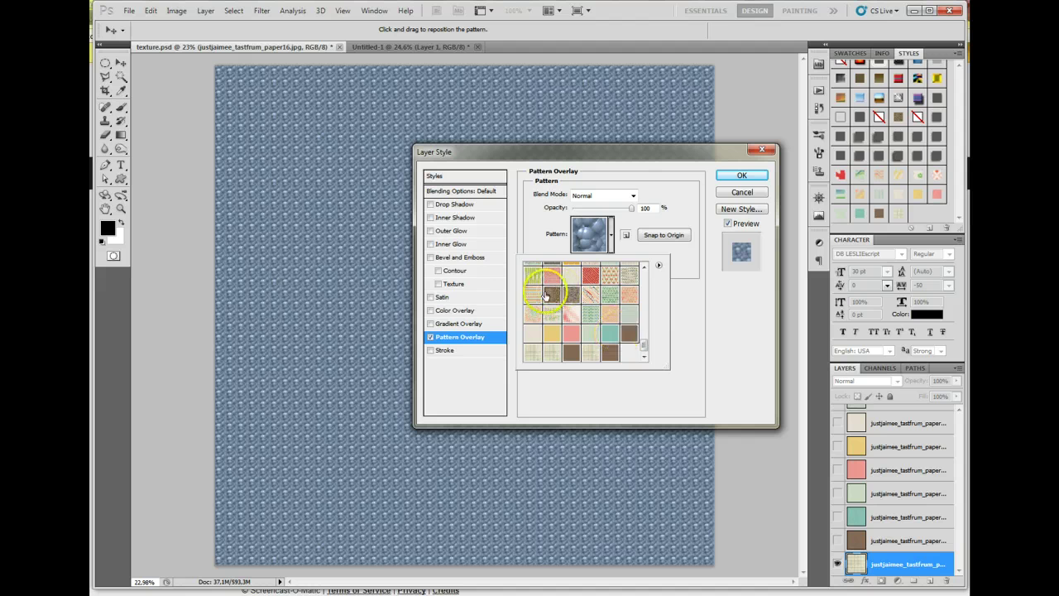
pyautogui.click(590, 294)
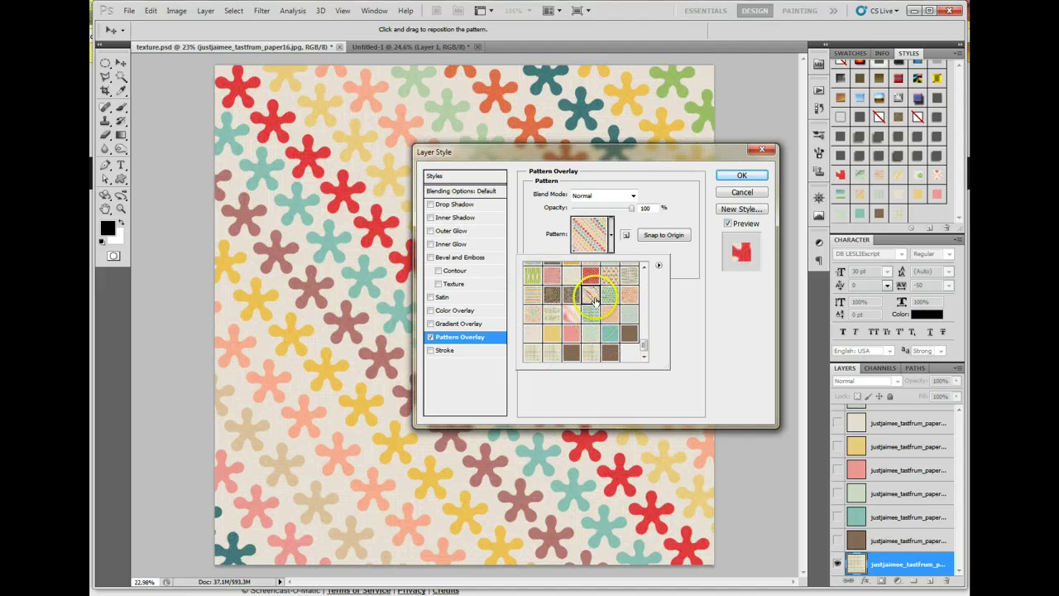
# - Save the flower overlay as a new style named Style 18 including layer effects, and discard the layer's own style changes
pyautogui.click(741, 209)
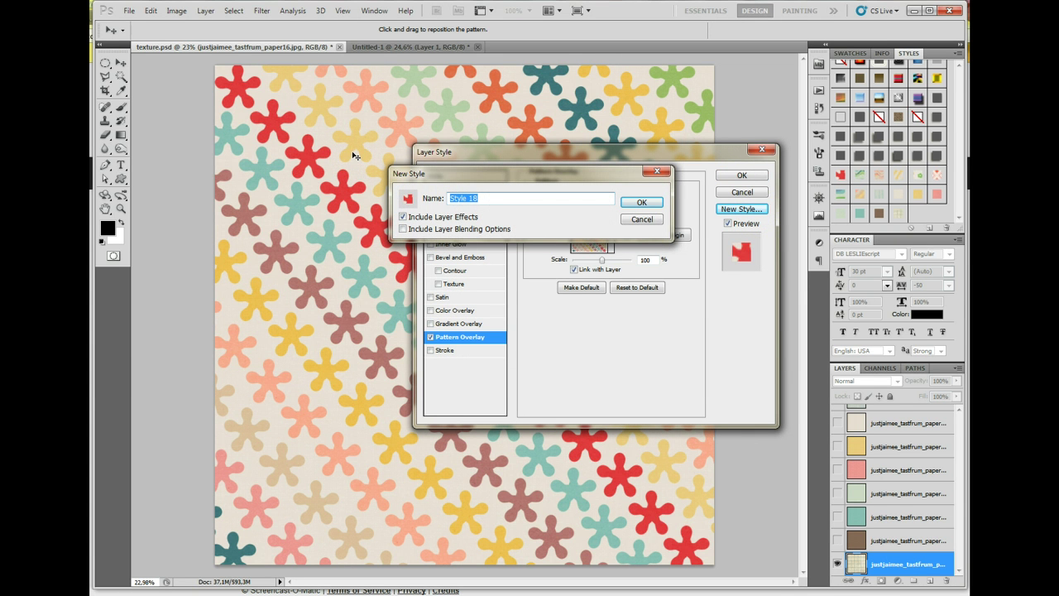
pyautogui.click(642, 203)
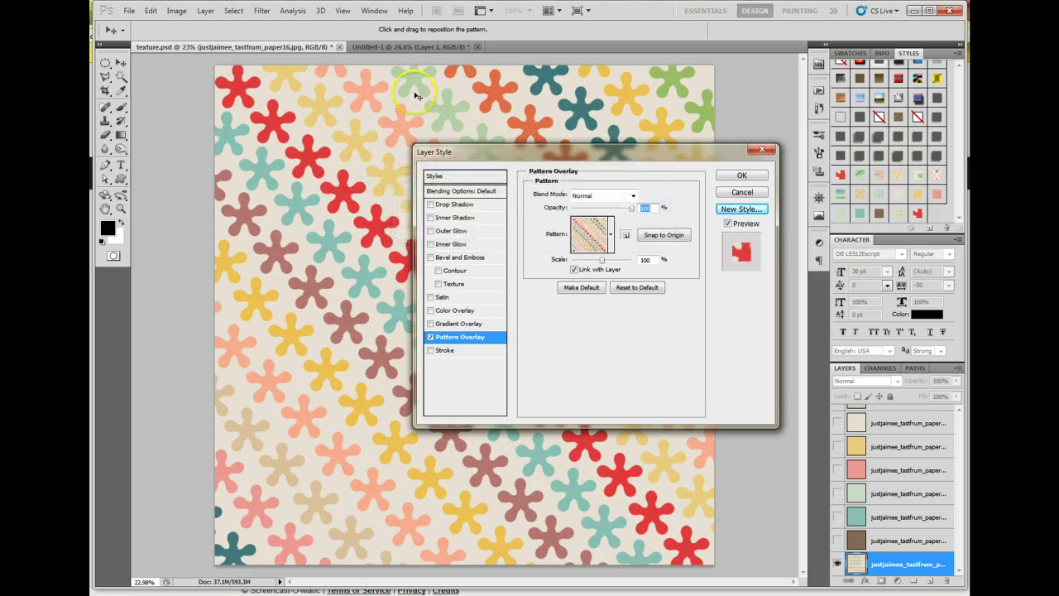
pyautogui.click(611, 234)
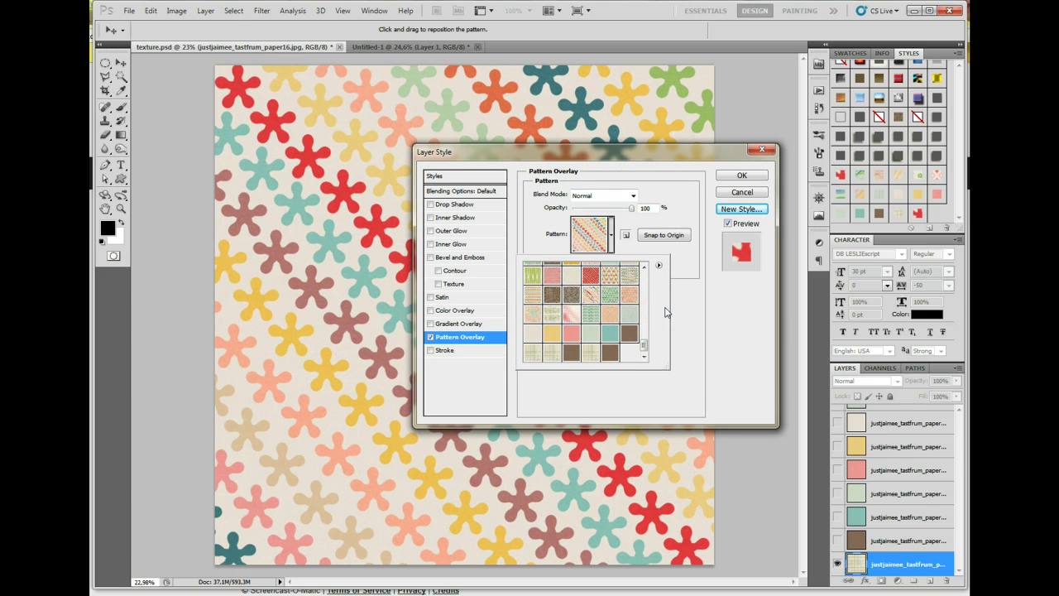
pyautogui.click(744, 195)
pyautogui.click(745, 197)
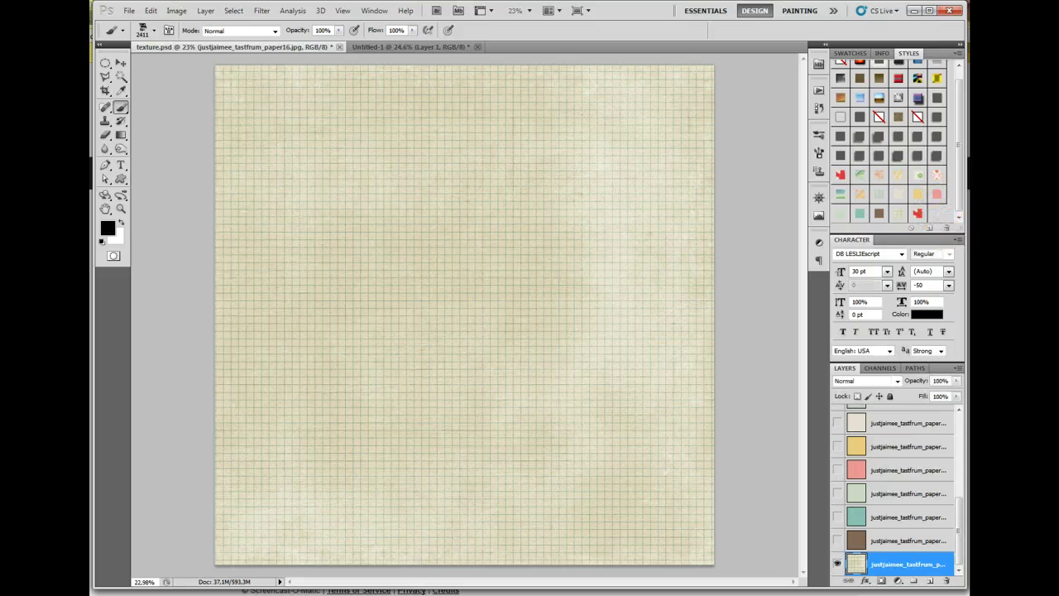
# - Delete the last style, the duplicate red flower one, from the style presets using the Preset Manager
pyautogui.click(956, 52)
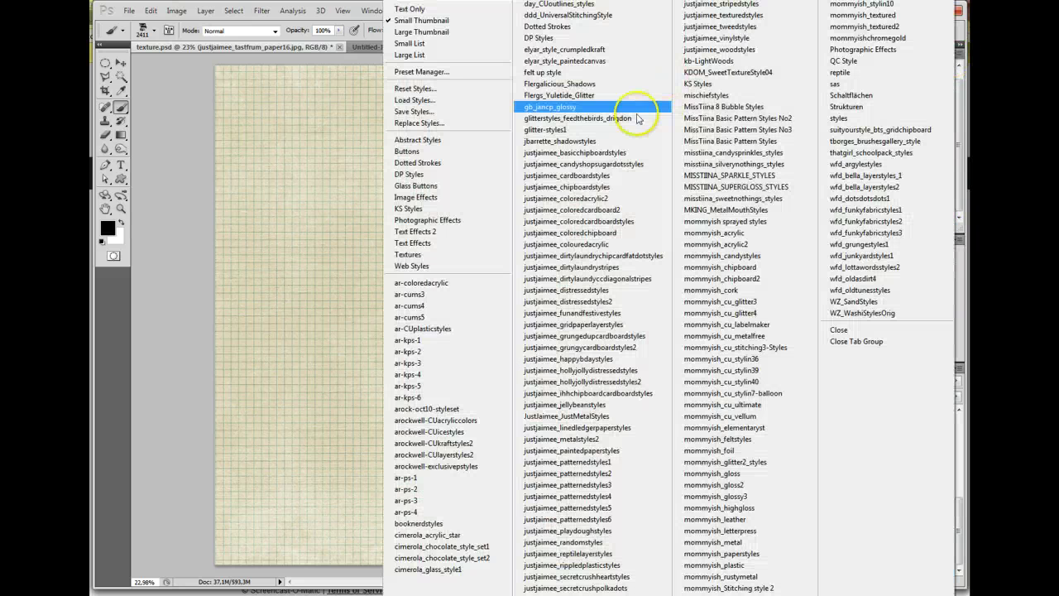
pyautogui.click(460, 73)
pyautogui.scroll(-3, 873, 199)
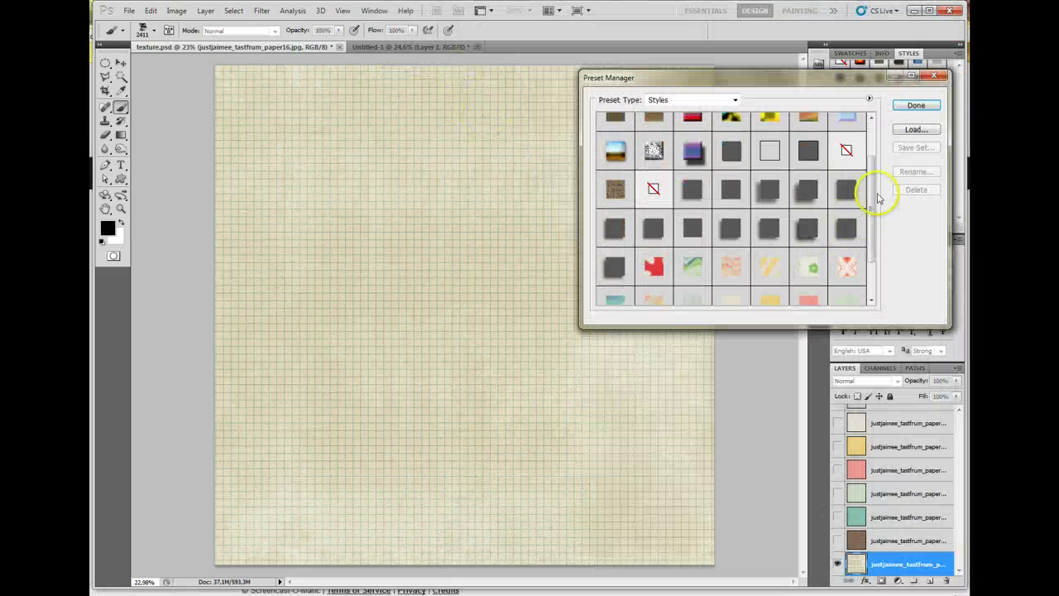
pyautogui.scroll(-2, 871, 215)
pyautogui.click(731, 286)
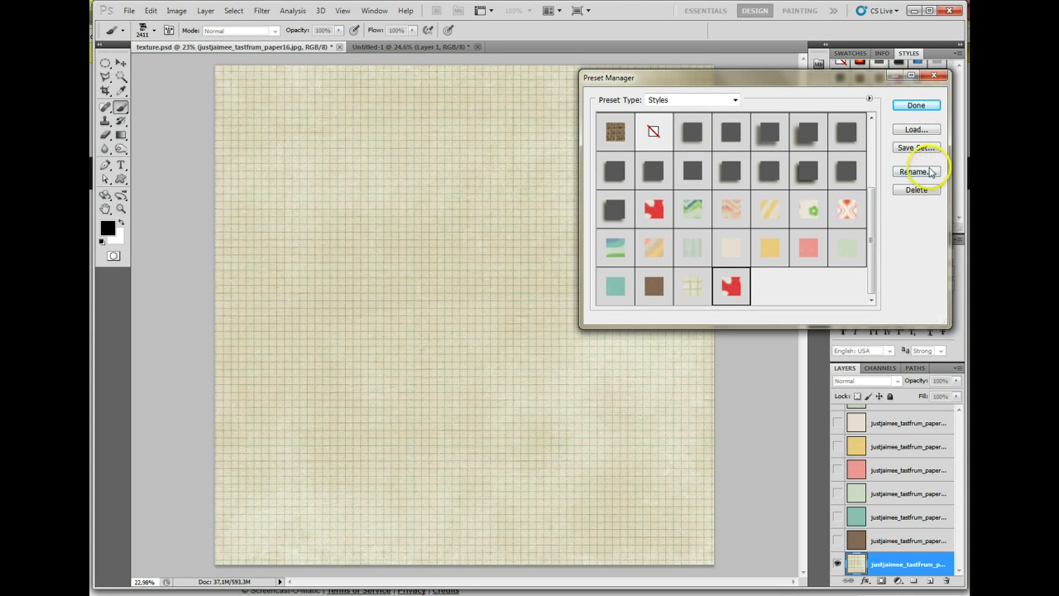
pyautogui.click(917, 189)
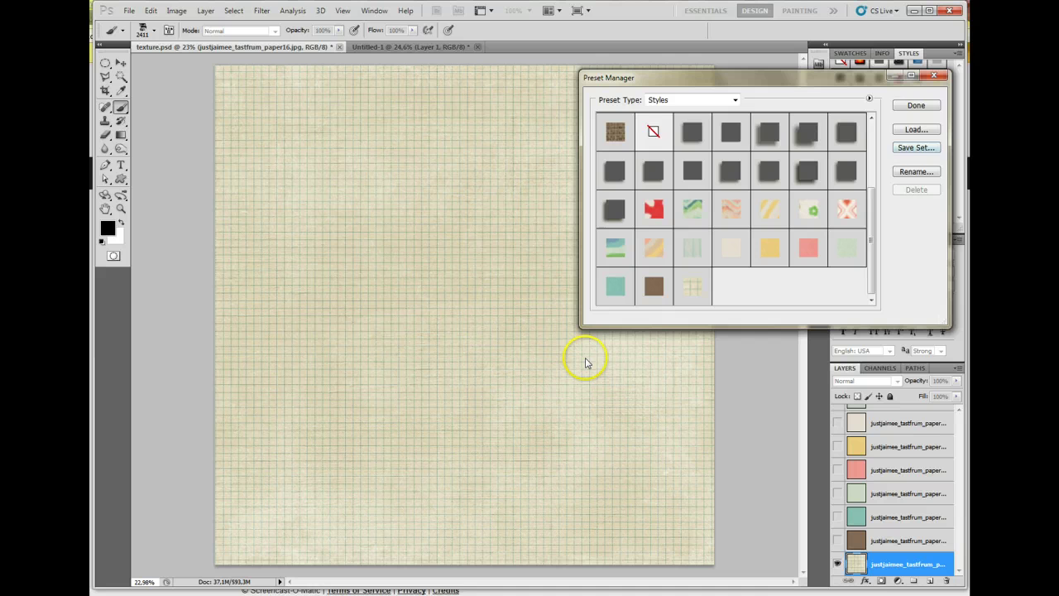
pyautogui.click(914, 106)
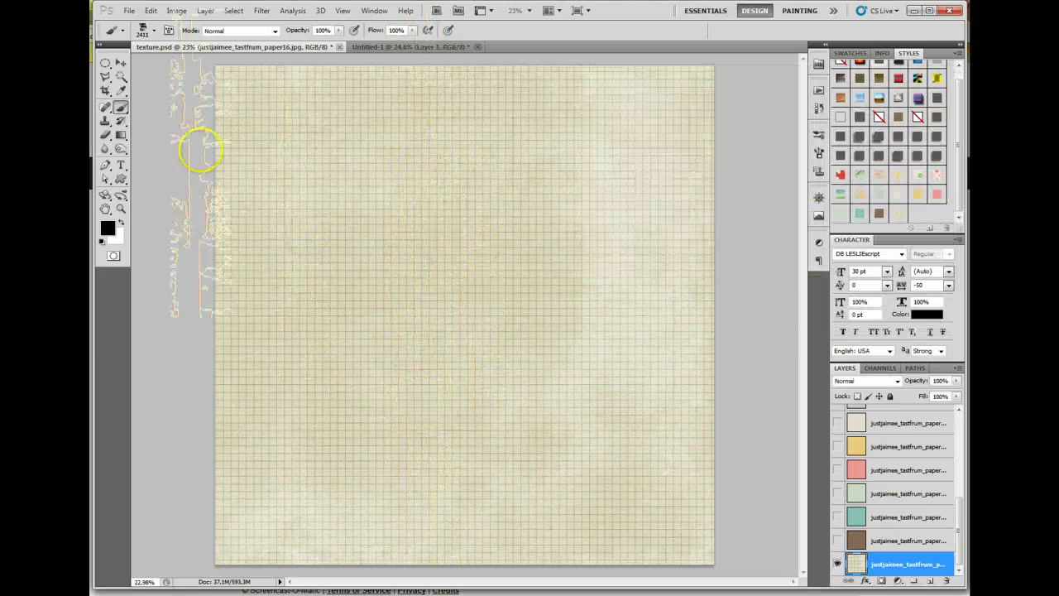
# - Switch to the Untitled-1 photo layout and add a new empty layer directly above Layer 1
pyautogui.click(120, 65)
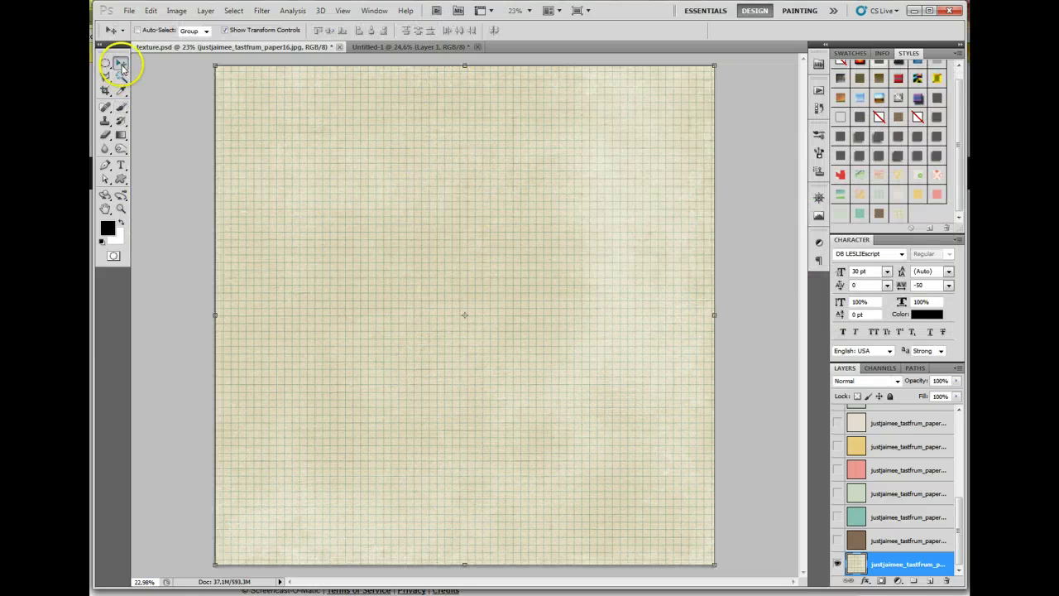
pyautogui.click(462, 46)
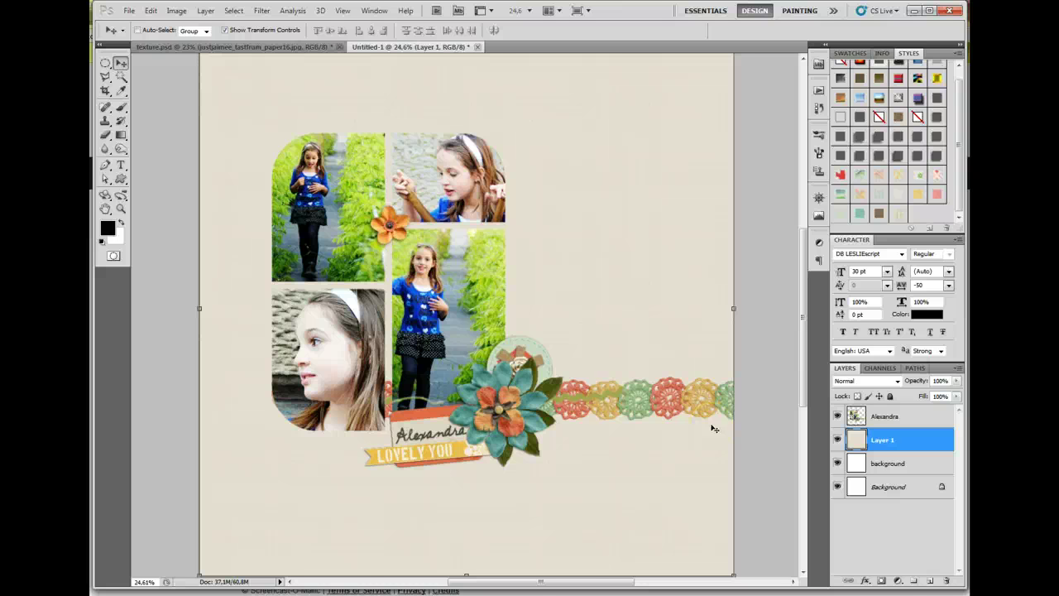
pyautogui.click(931, 583)
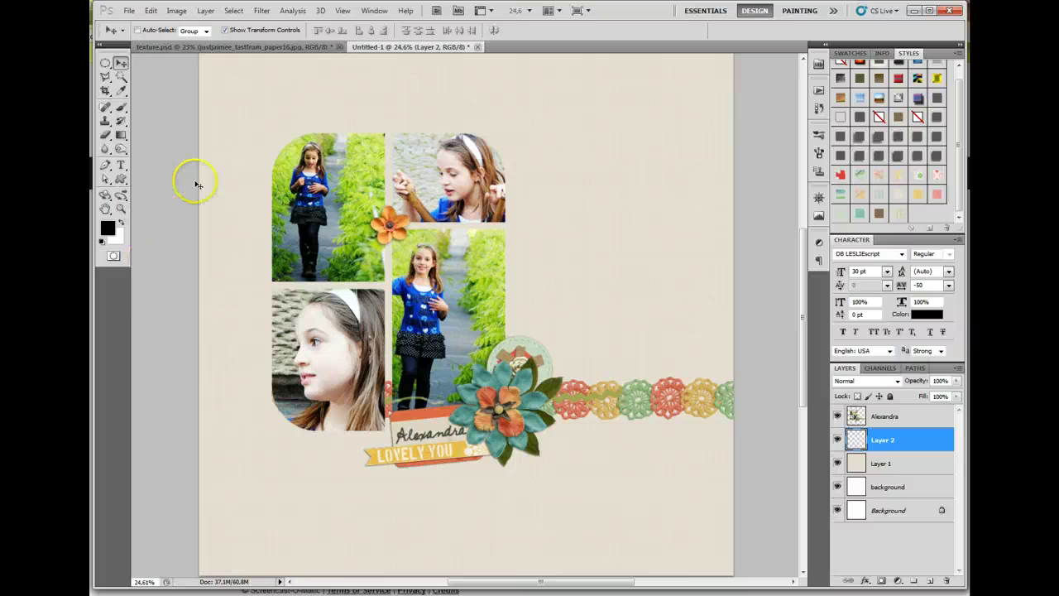
# - Choose the Brush tool and pick the 1482 px paint-stroke tip from the brush tip shapes
pyautogui.click(121, 108)
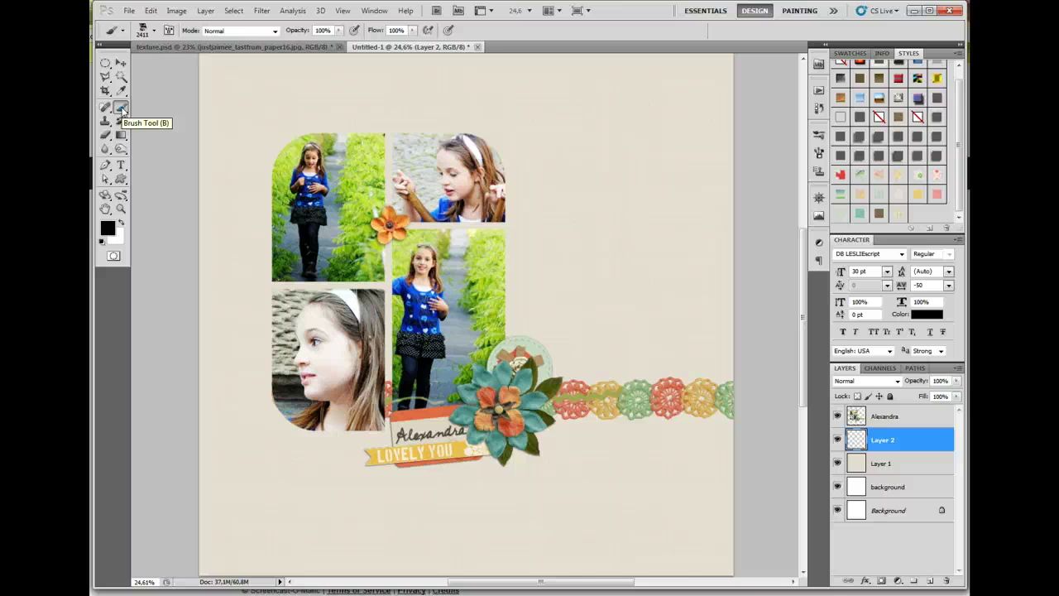
pyautogui.click(374, 10)
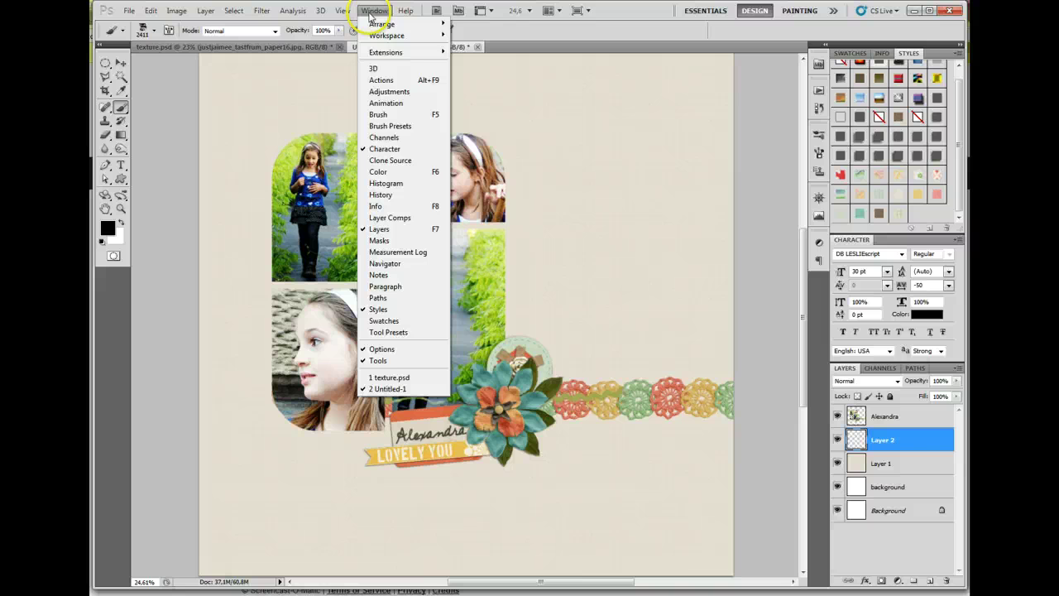
pyautogui.click(412, 129)
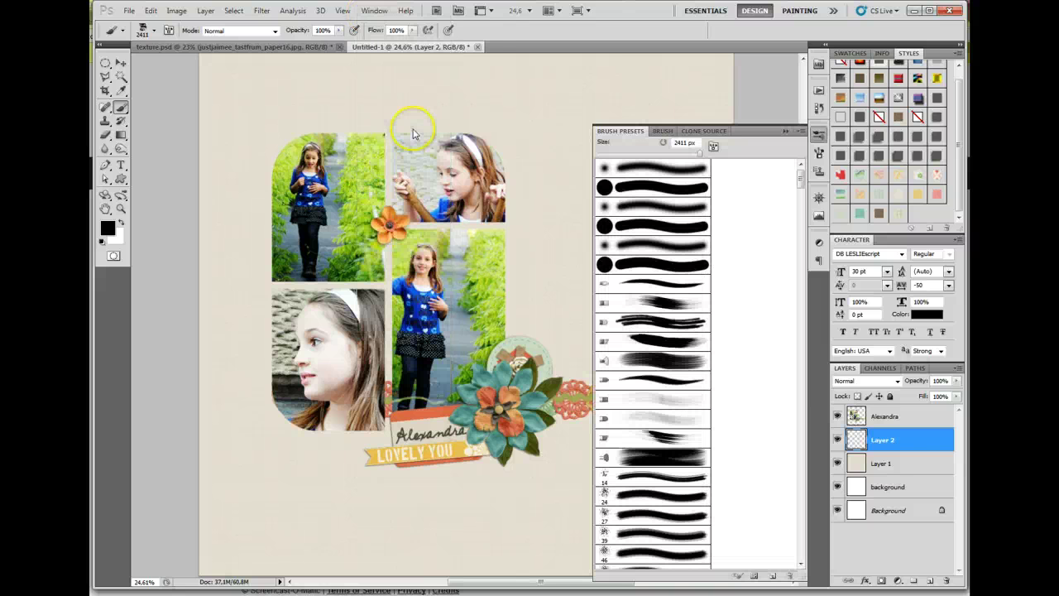
pyautogui.click(663, 131)
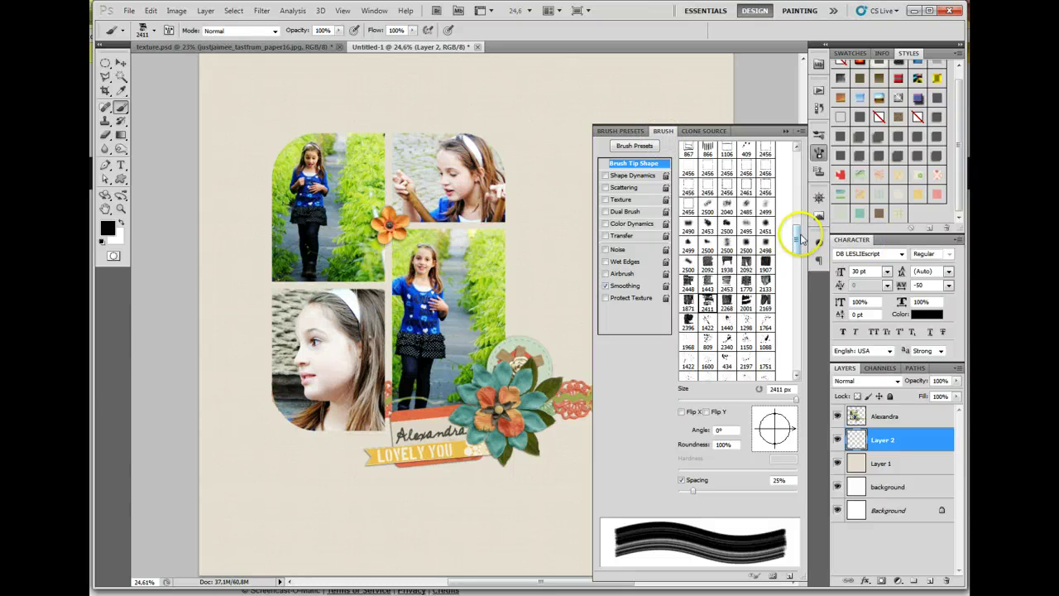
pyautogui.scroll(1, 798, 235)
pyautogui.moveTo(798, 234); pyautogui.dragTo(798, 183)
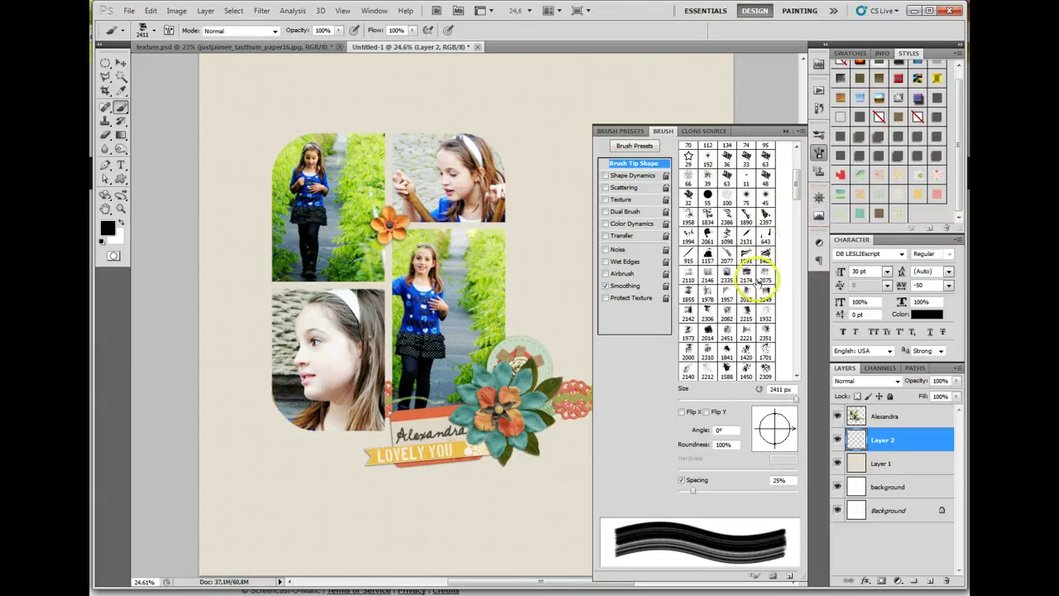
pyautogui.click(766, 253)
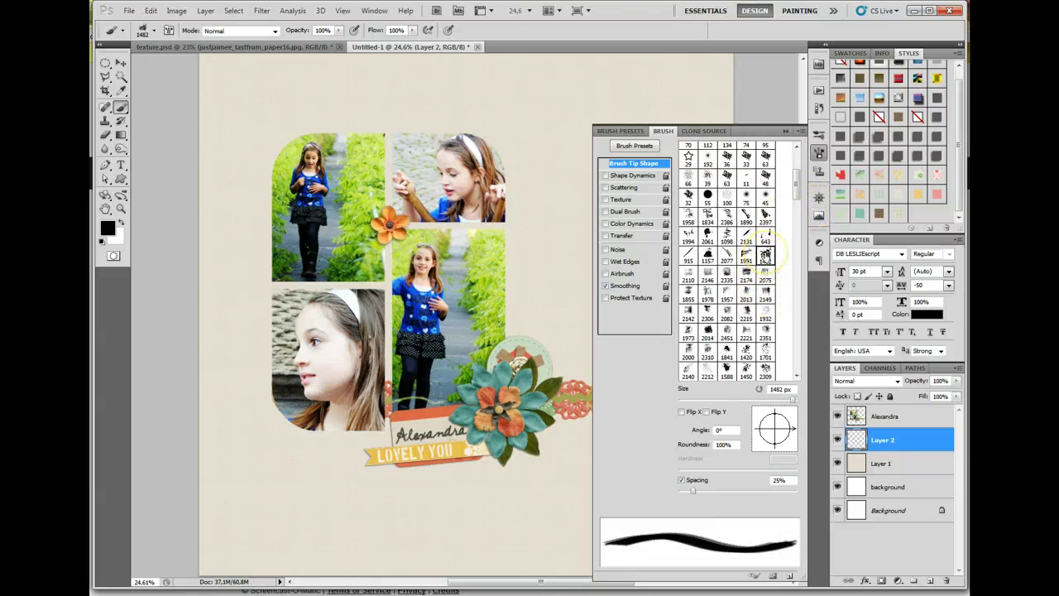
# - Set the brush angle to 10° and stamp the black paint stroke on Layer 2 behind the name tag and teal flower
pyautogui.click(356, 108)
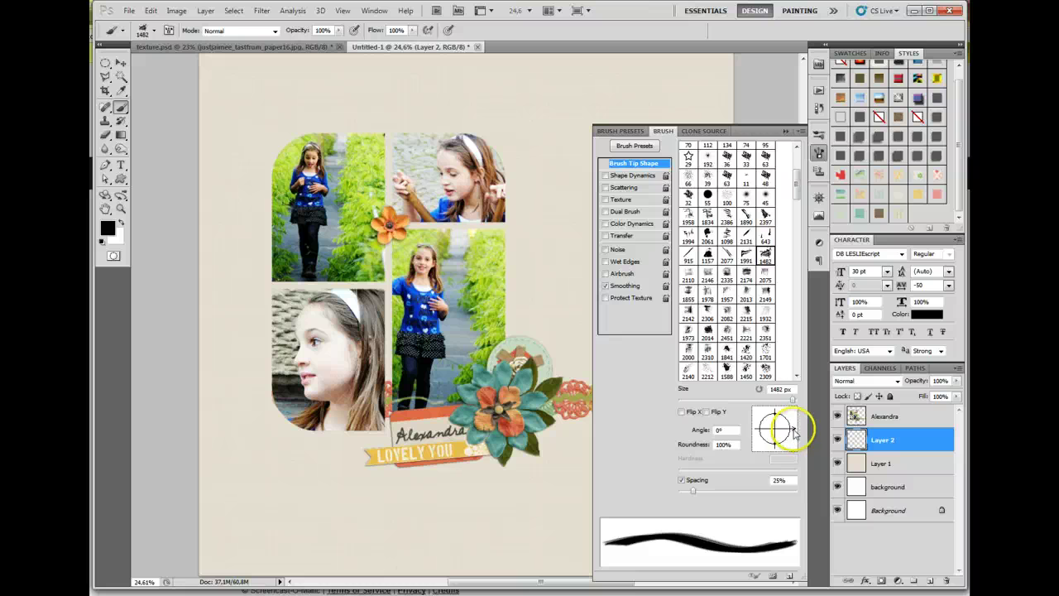
pyautogui.moveTo(793, 431); pyautogui.dragTo(793, 429)
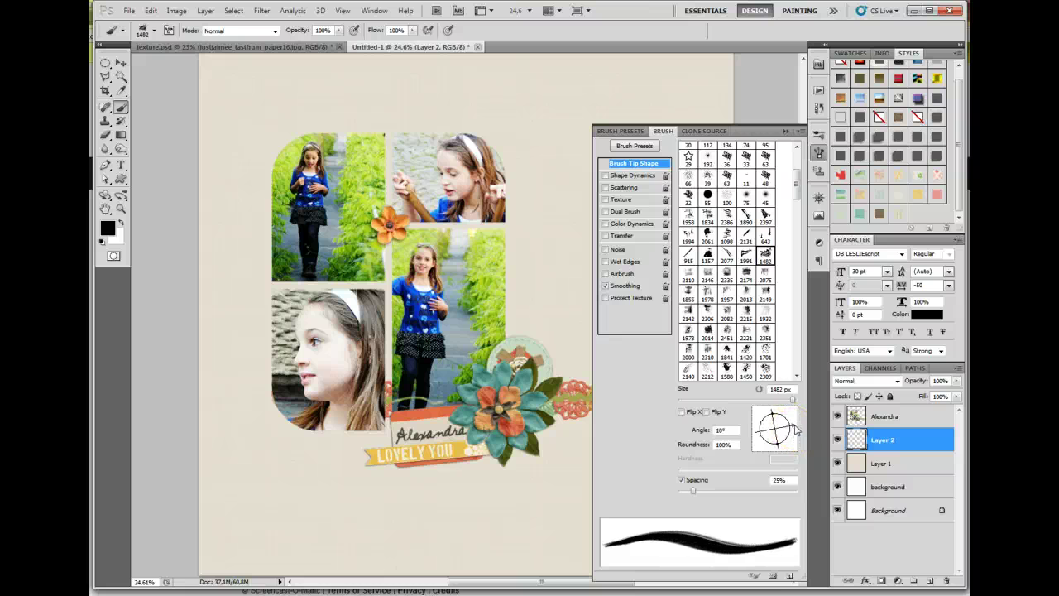
pyautogui.click(473, 454)
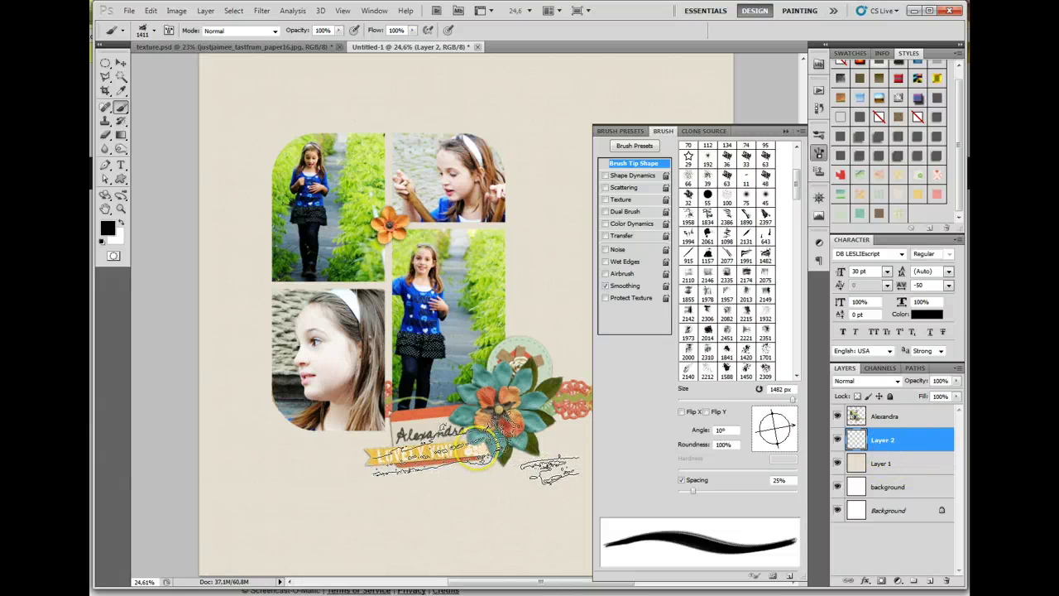
pyautogui.click(476, 446)
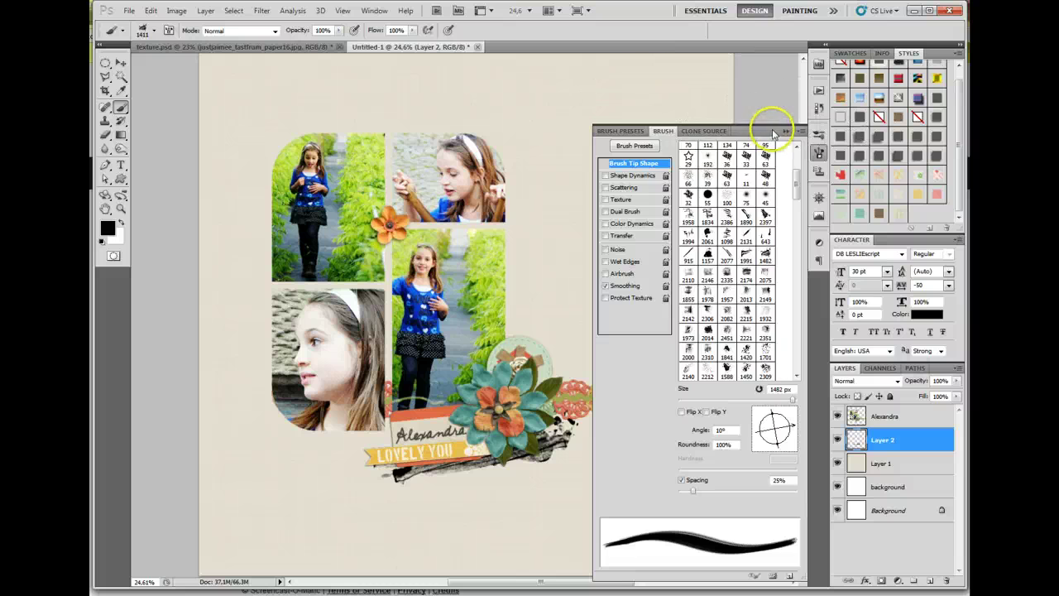
pyautogui.click(819, 153)
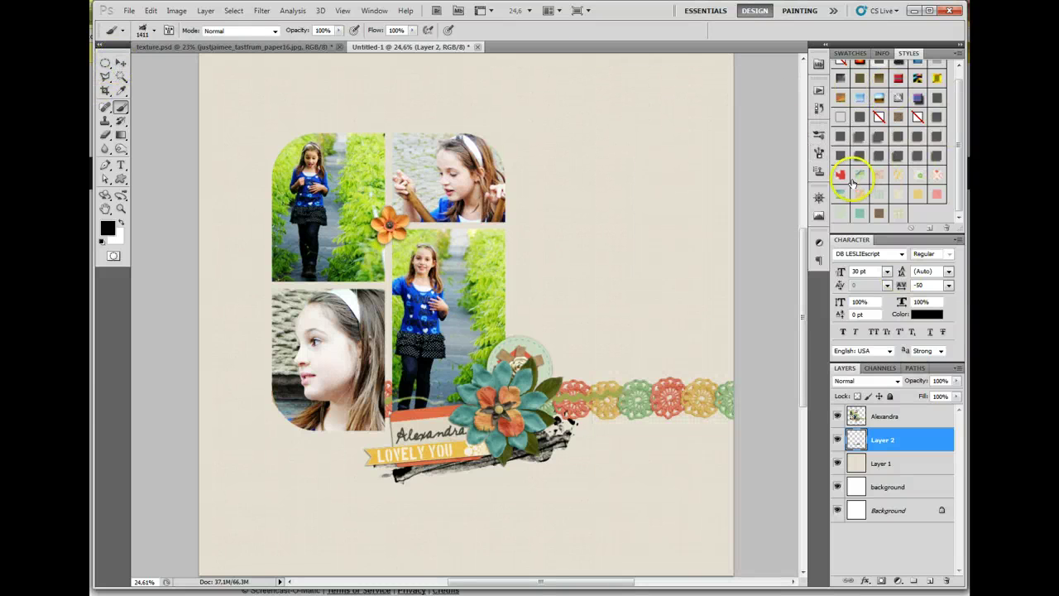
# - Try several pattern styles on Layer 2's paint stroke, settle on the coral and yellow one, and nudge the stroke slightly down
pyautogui.click(858, 173)
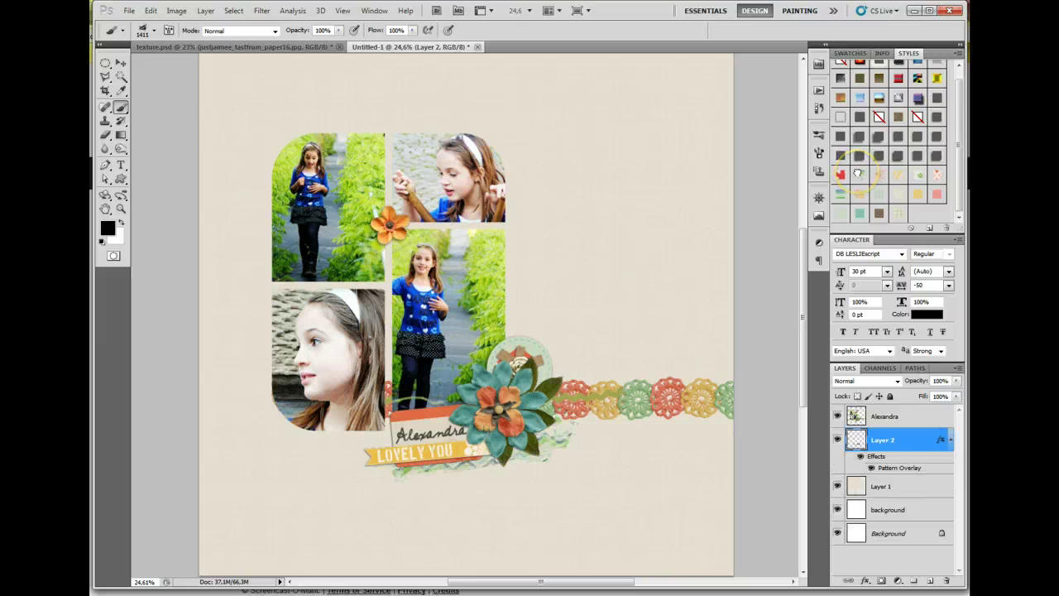
pyautogui.click(935, 173)
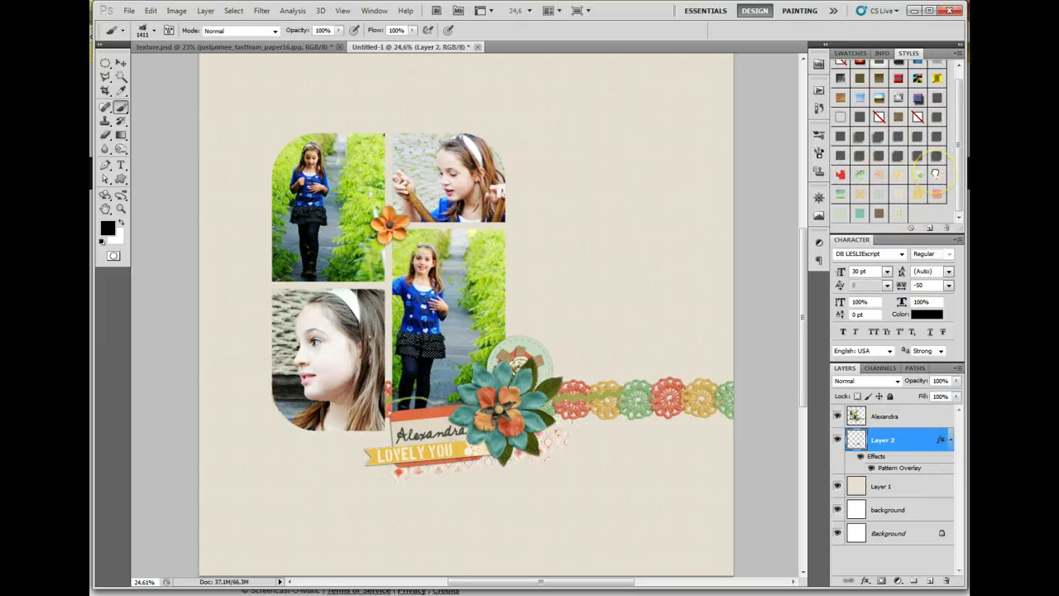
pyautogui.click(857, 193)
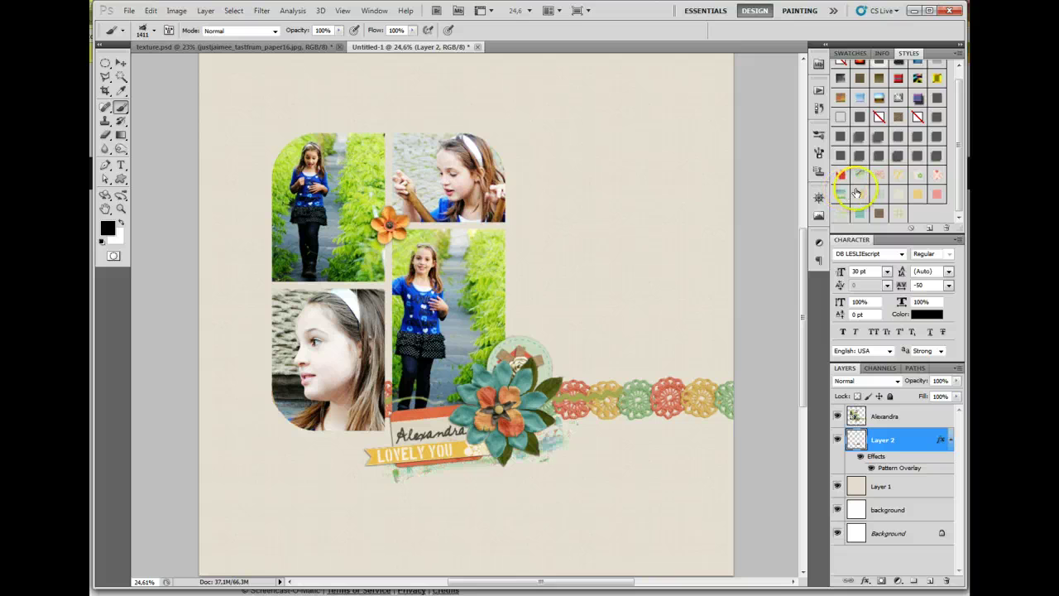
pyautogui.click(857, 193)
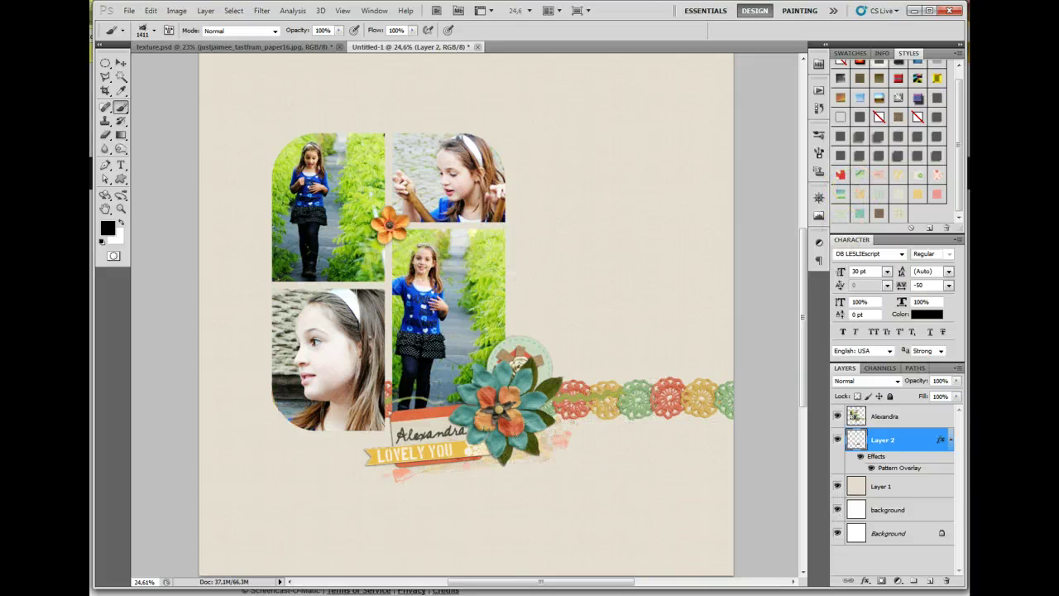
pyautogui.click(123, 63)
pyautogui.moveTo(541, 451)
pyautogui.mouseDown()
pyautogui.moveTo(552, 470)
pyautogui.moveTo(544, 456)
pyautogui.mouseUp()
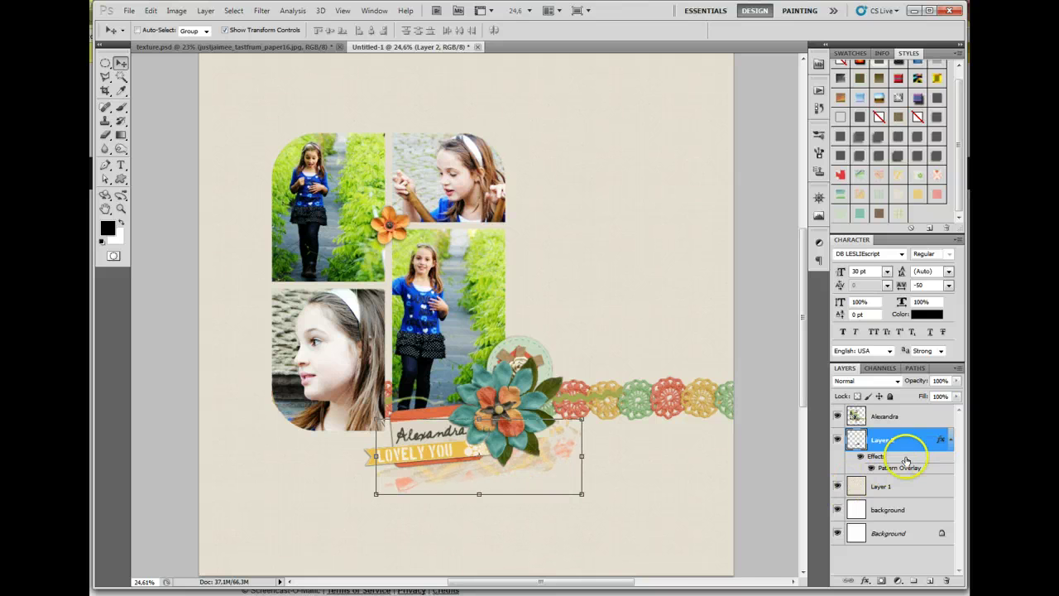
# - Keep a hidden duplicate of Layer 2 and apply the blue and green pattern style to the original Layer 2
pyautogui.moveTo(913, 441); pyautogui.dragTo(931, 584)
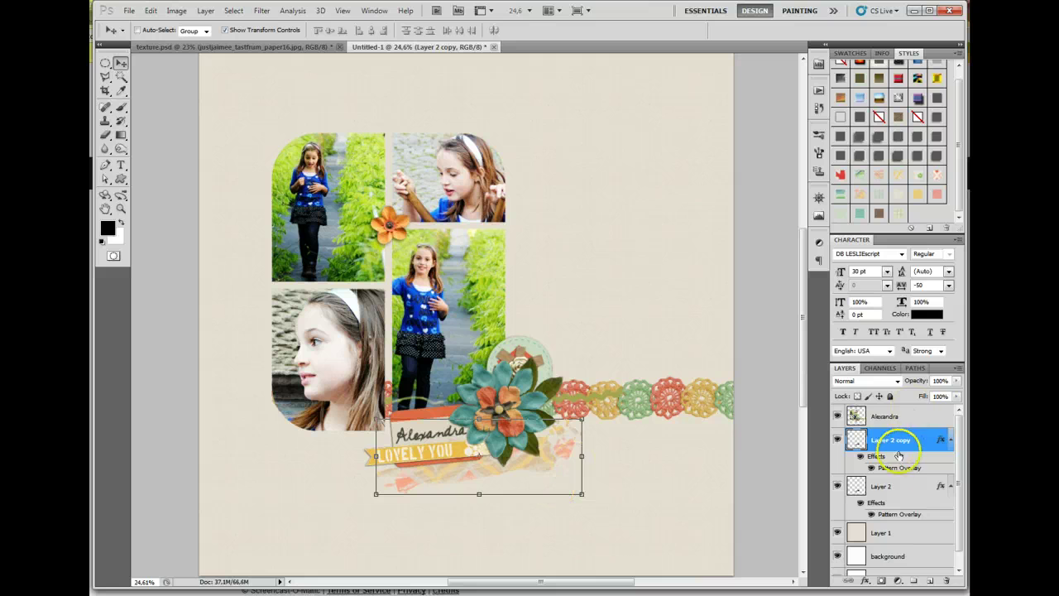
pyautogui.click(838, 440)
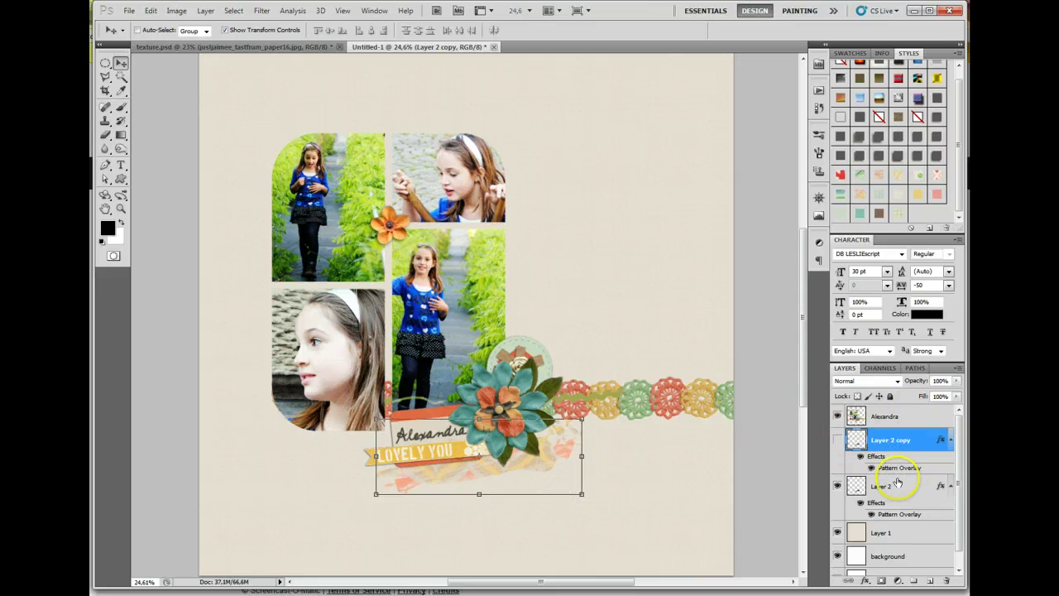
pyautogui.click(902, 484)
pyautogui.click(840, 193)
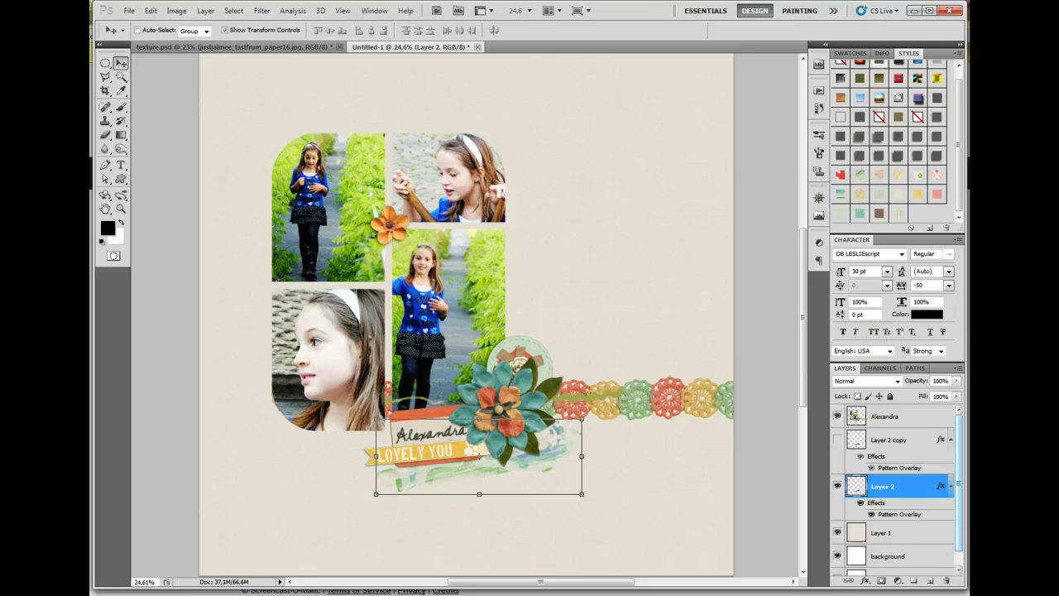
# - Stamp the 2061 px paint-stroke brush tip on Layer 2 behind and below the name tag and banner
pyautogui.click(817, 135)
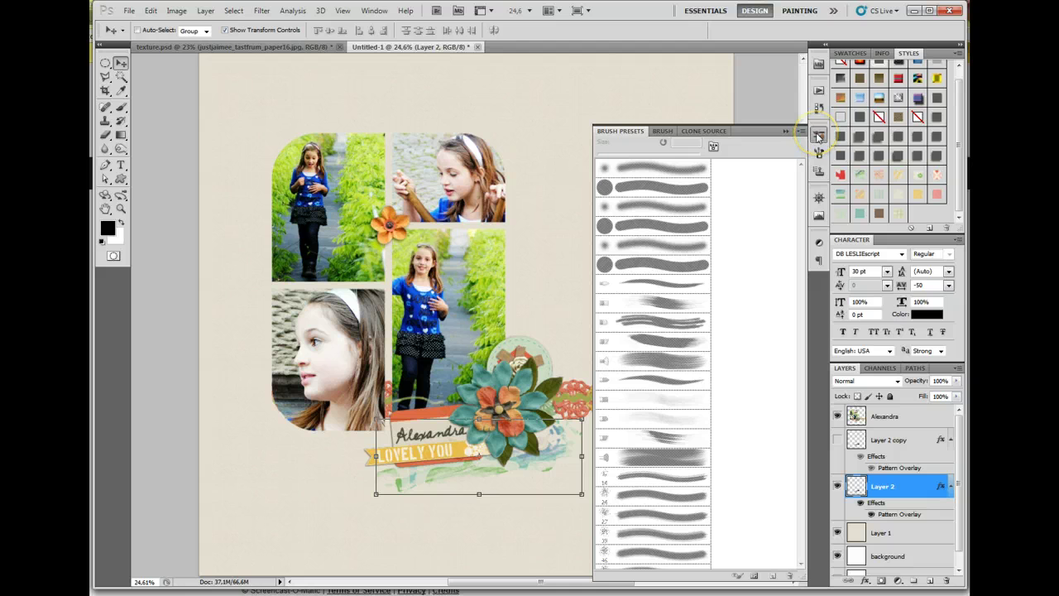
pyautogui.press('b')
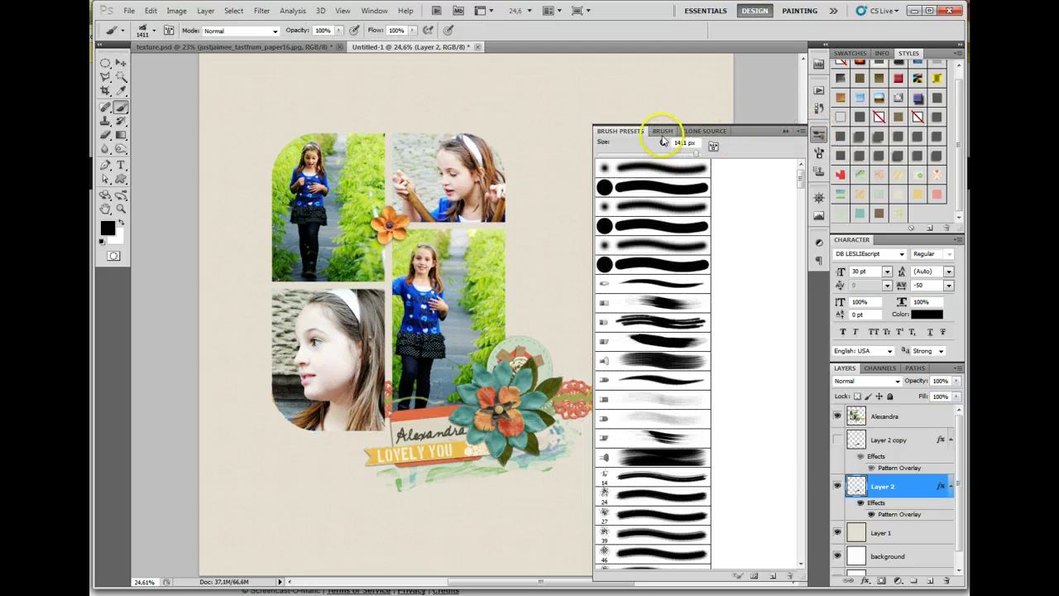
pyautogui.click(663, 130)
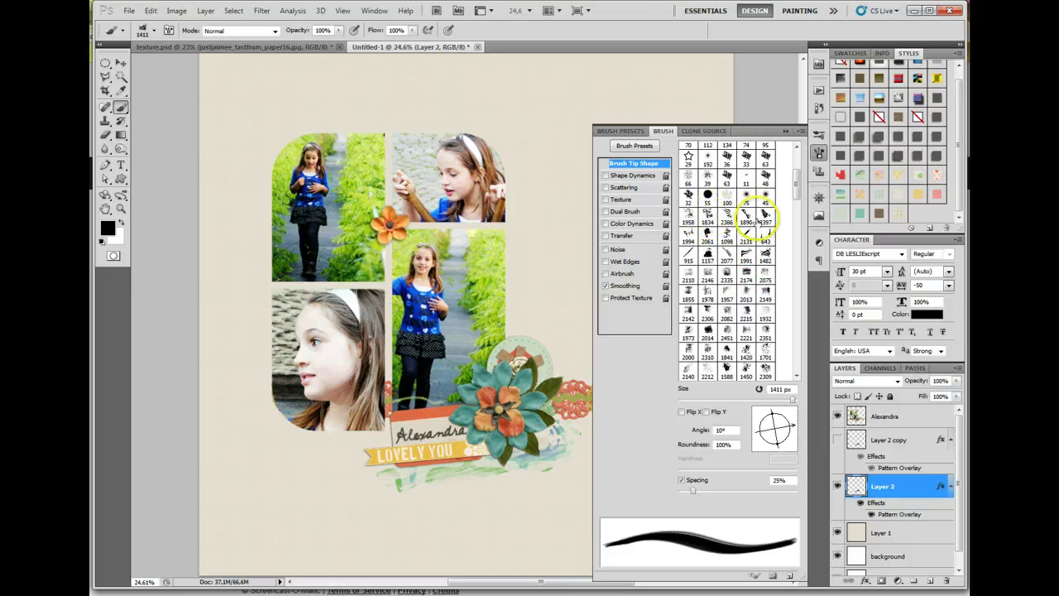
pyautogui.click(707, 236)
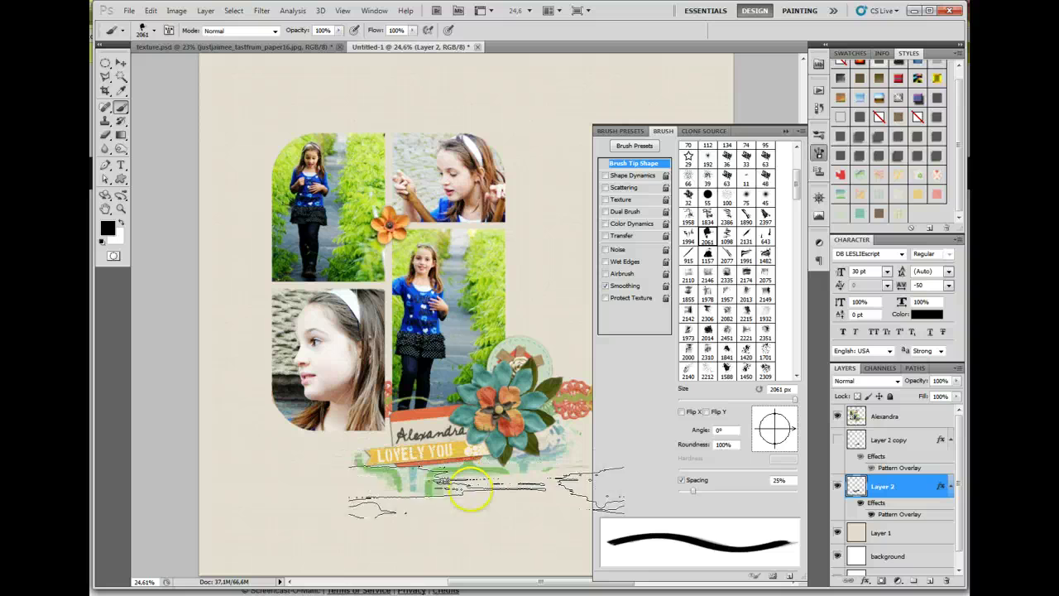
pyautogui.click(422, 449)
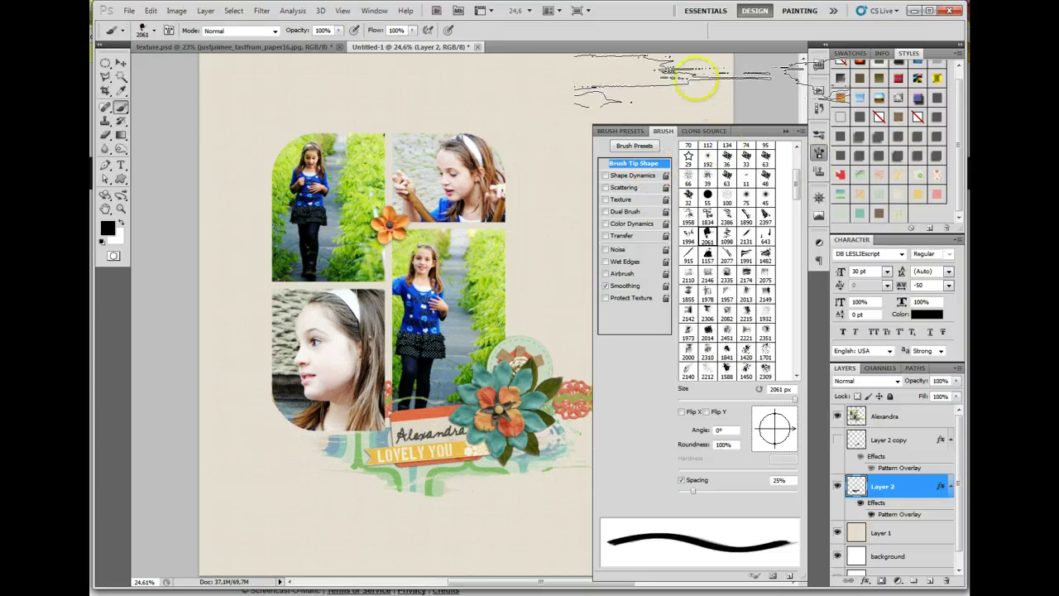
pyautogui.click(786, 131)
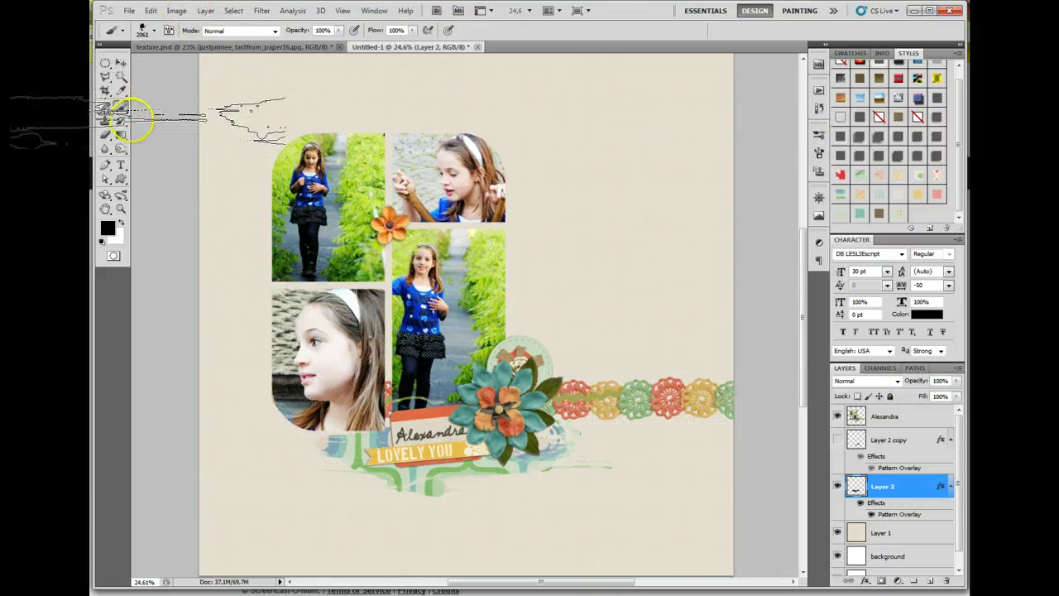
# - Erase parts of Layer 2's lower paint edge using the Eraser with the 1958 px splatter tip
pyautogui.click(106, 135)
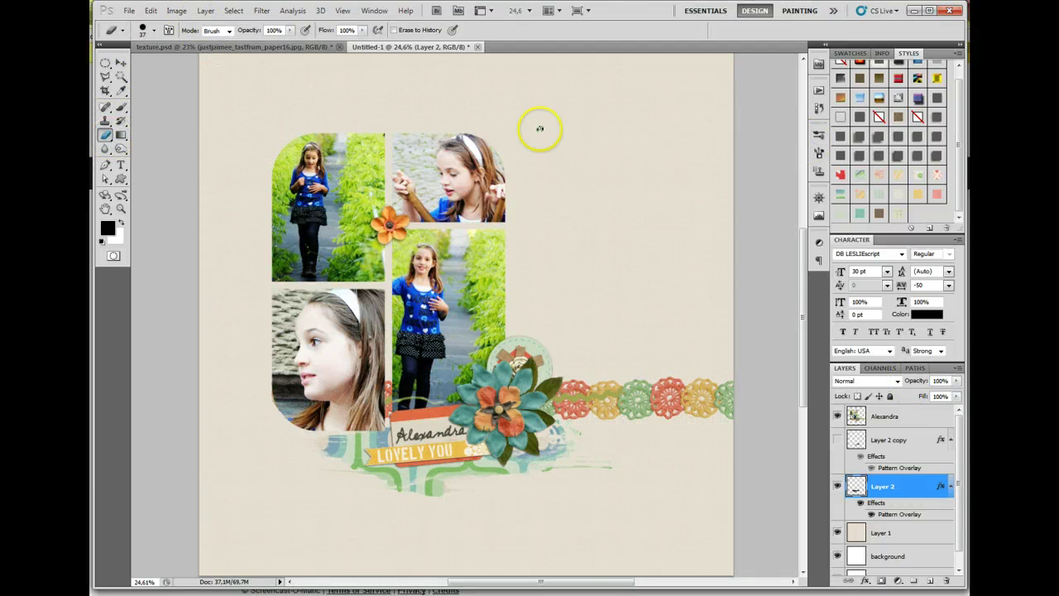
pyautogui.click(819, 135)
pyautogui.click(667, 132)
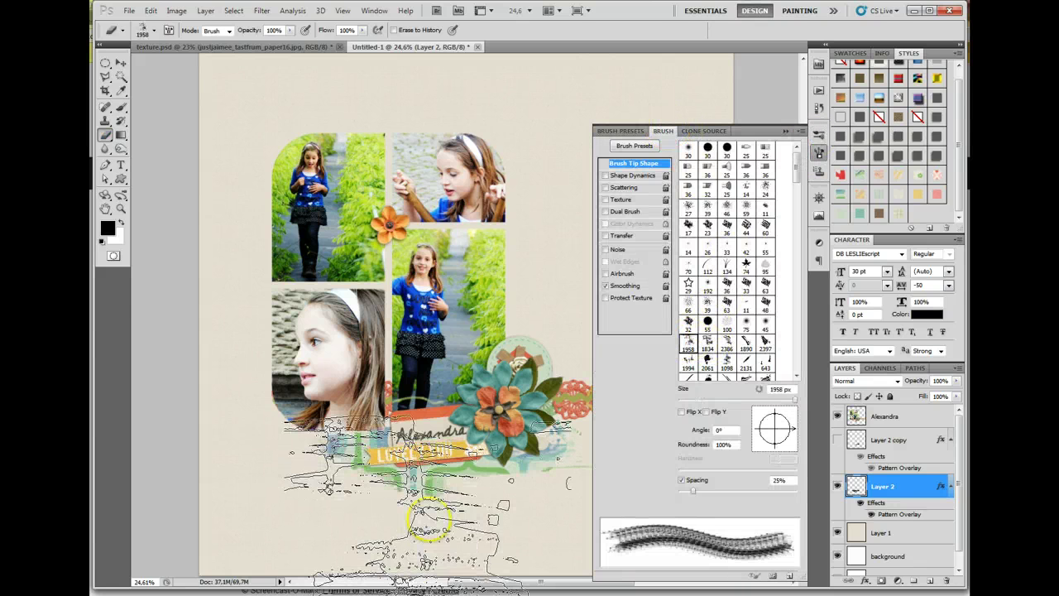
pyautogui.click(434, 536)
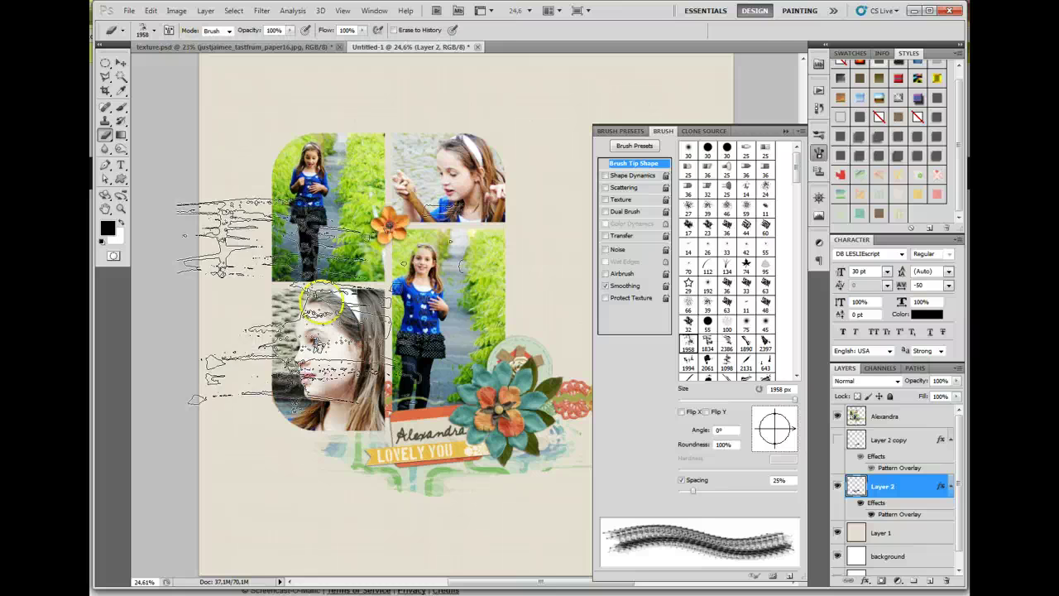
pyautogui.click(785, 132)
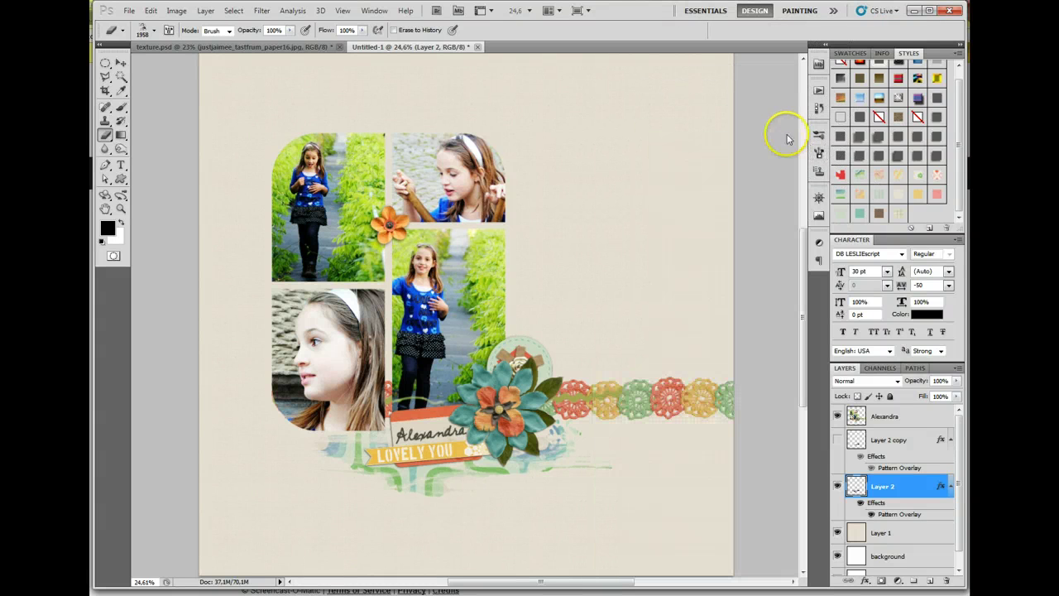
# - Add a new layer above Layer 2 and stamp the 2014 px textured brush tip in black behind the right-hand photos
pyautogui.click(929, 582)
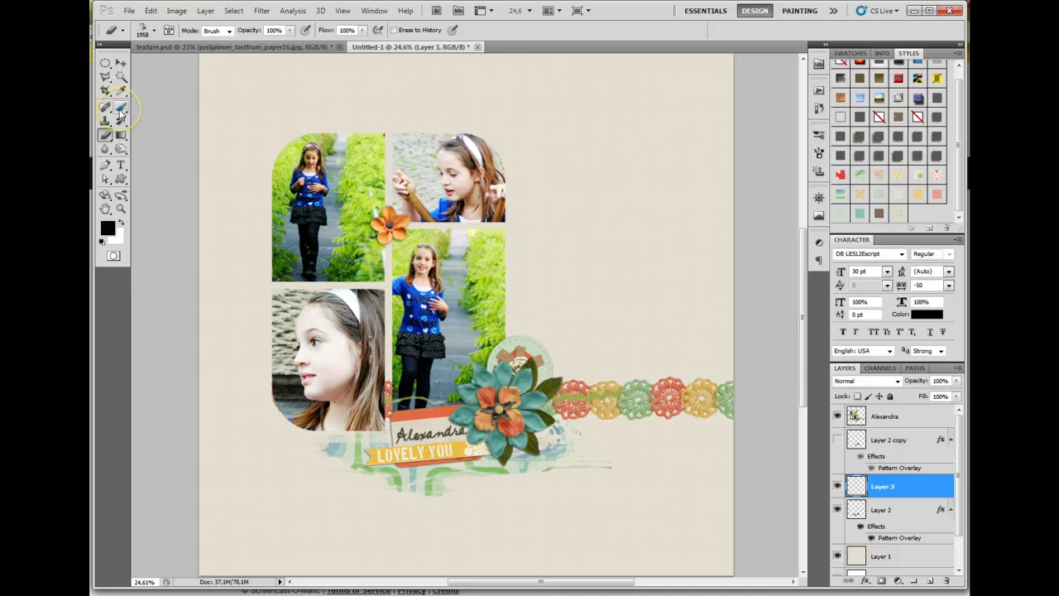
pyautogui.click(121, 109)
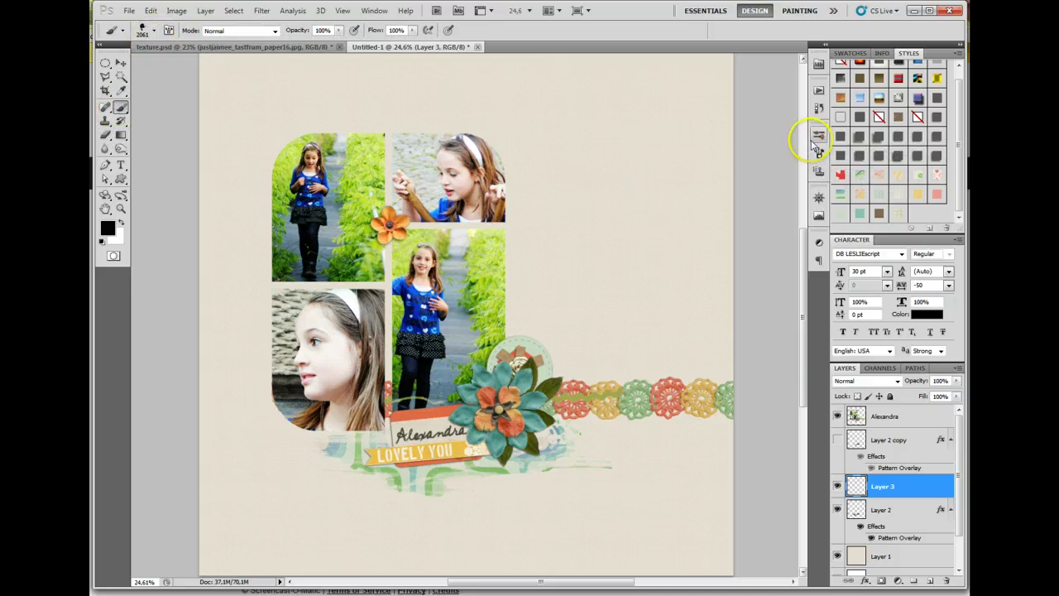
pyautogui.click(817, 151)
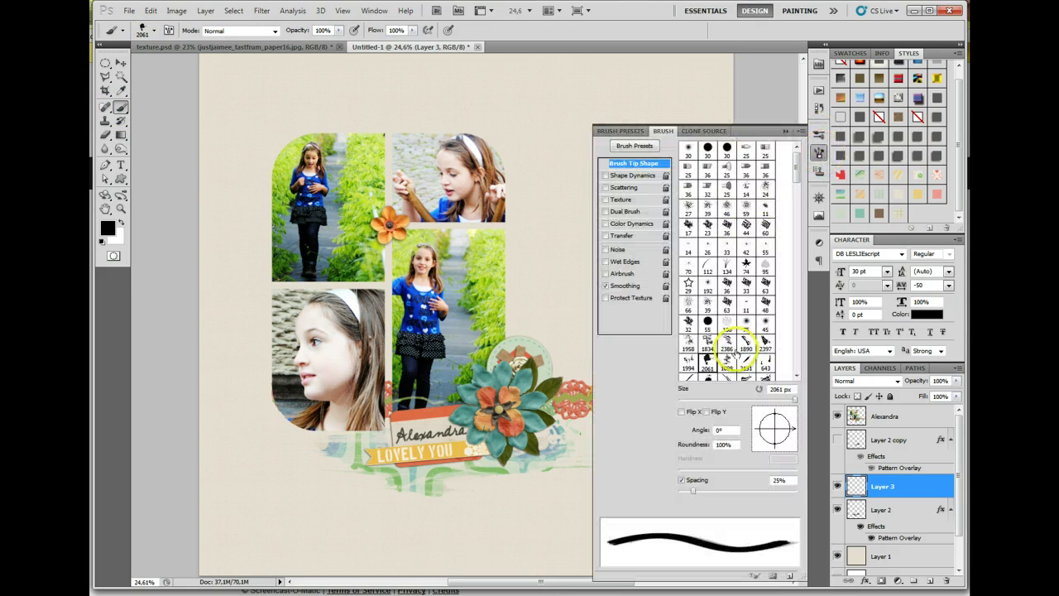
pyautogui.scroll(-5, 729, 344)
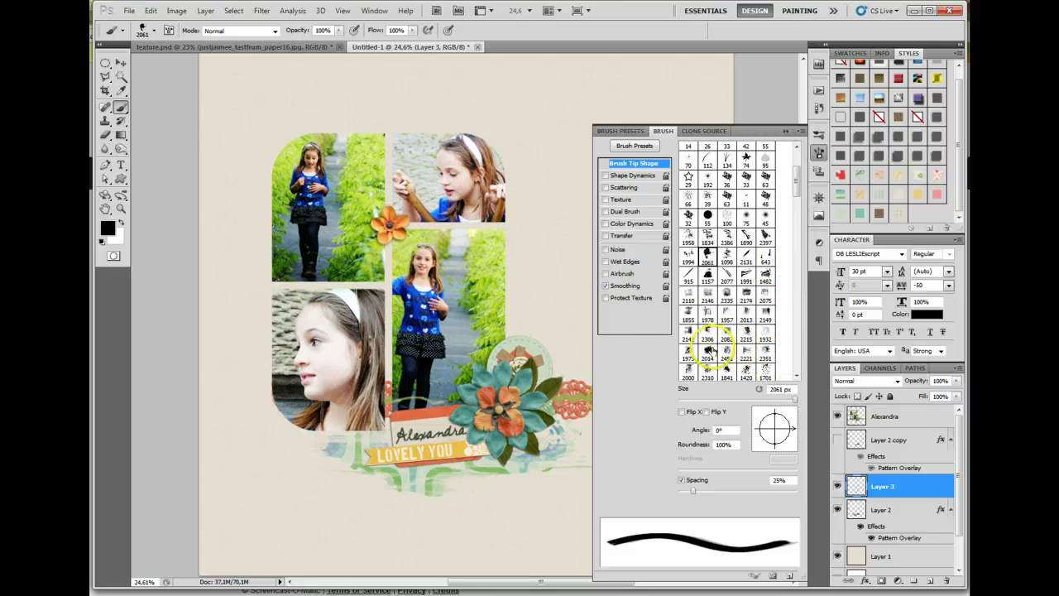
pyautogui.click(707, 350)
pyautogui.moveTo(447, 372)
pyautogui.mouseDown()
pyautogui.moveTo(497, 331)
pyautogui.moveTo(478, 242)
pyautogui.mouseUp()
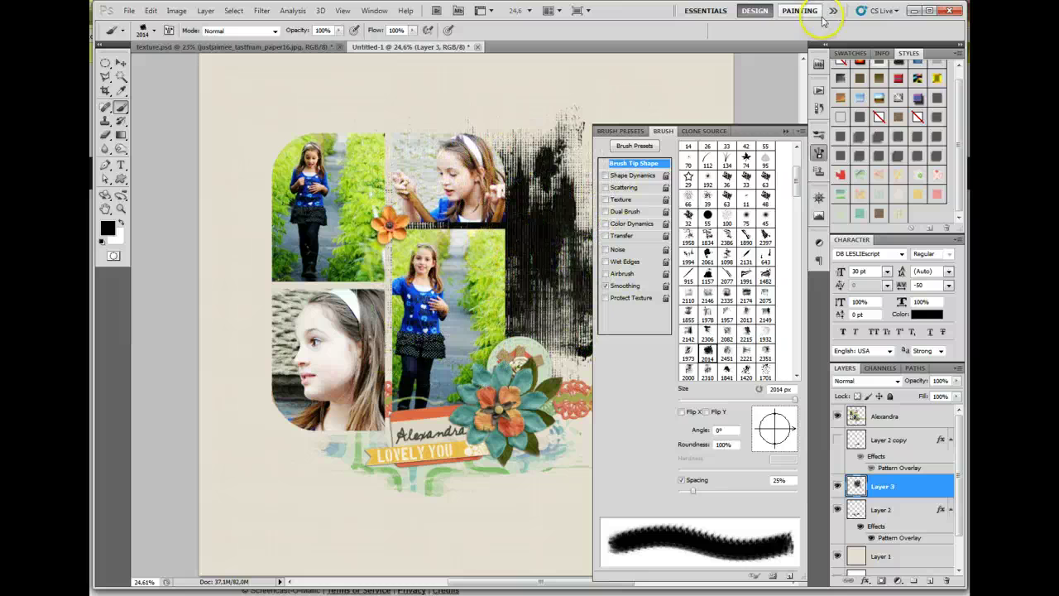
pyautogui.click(819, 152)
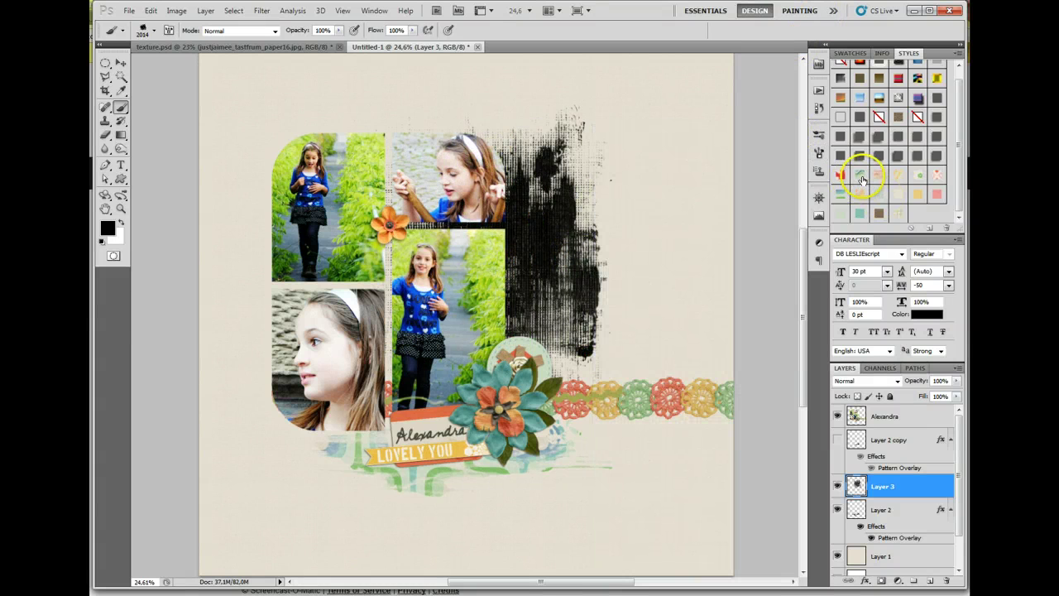
# - Try the circle and flower pattern styles on Layer 3, and apply the solid teal paper style
pyautogui.click(898, 175)
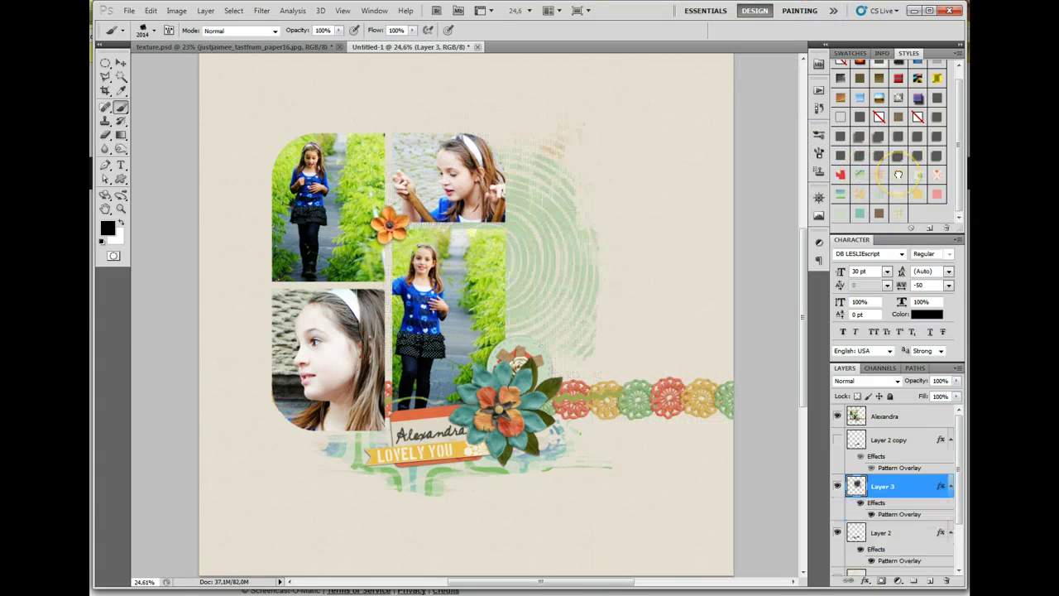
pyautogui.click(920, 173)
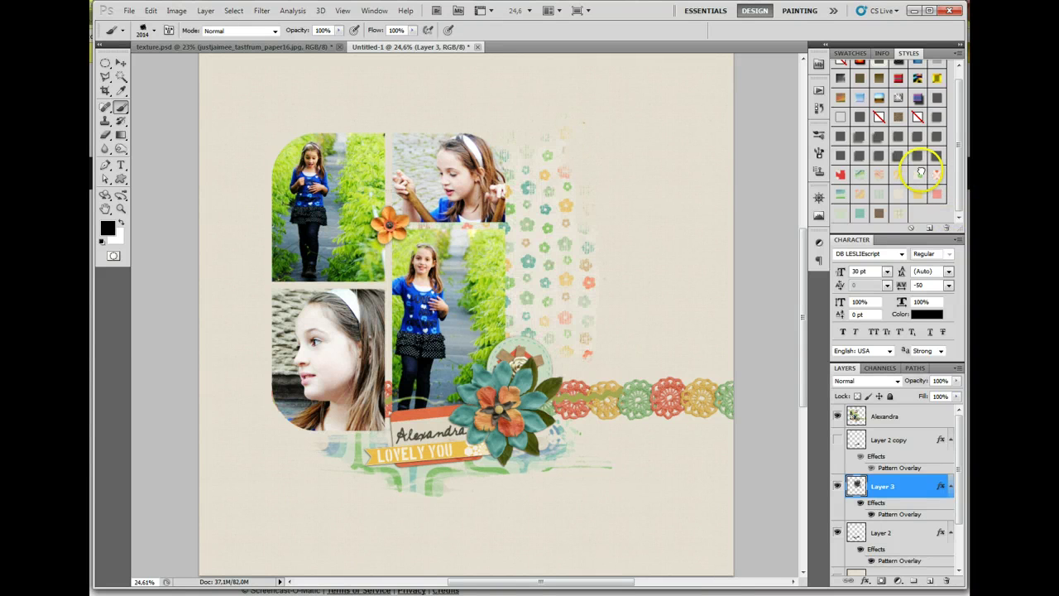
pyautogui.click(859, 211)
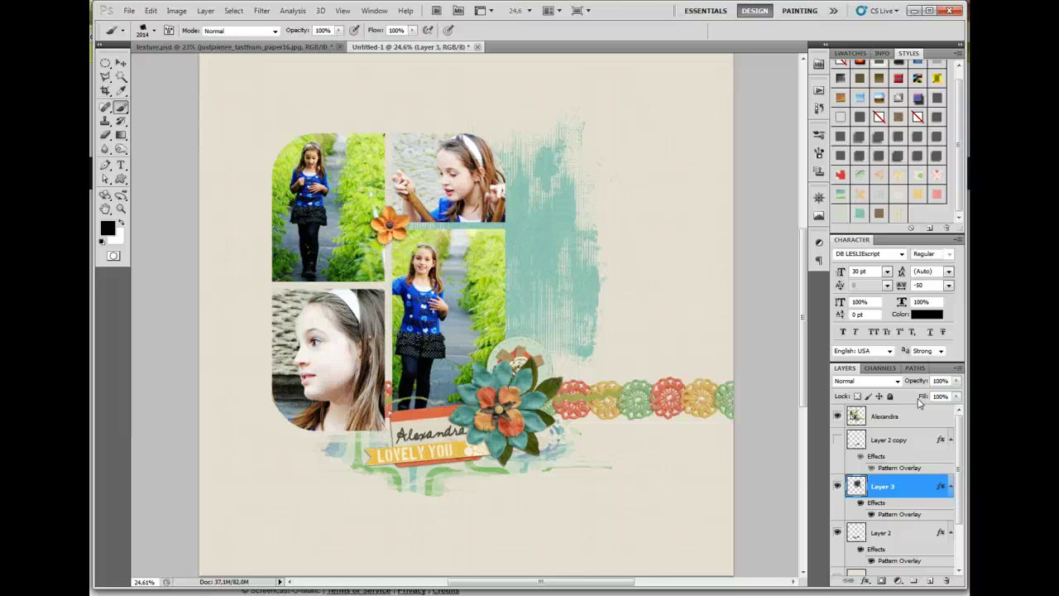
# - Add a layer mask to Layer 3 and stamp it in black with the 1932 px textured brush tip across the teal paint
pyautogui.click(882, 582)
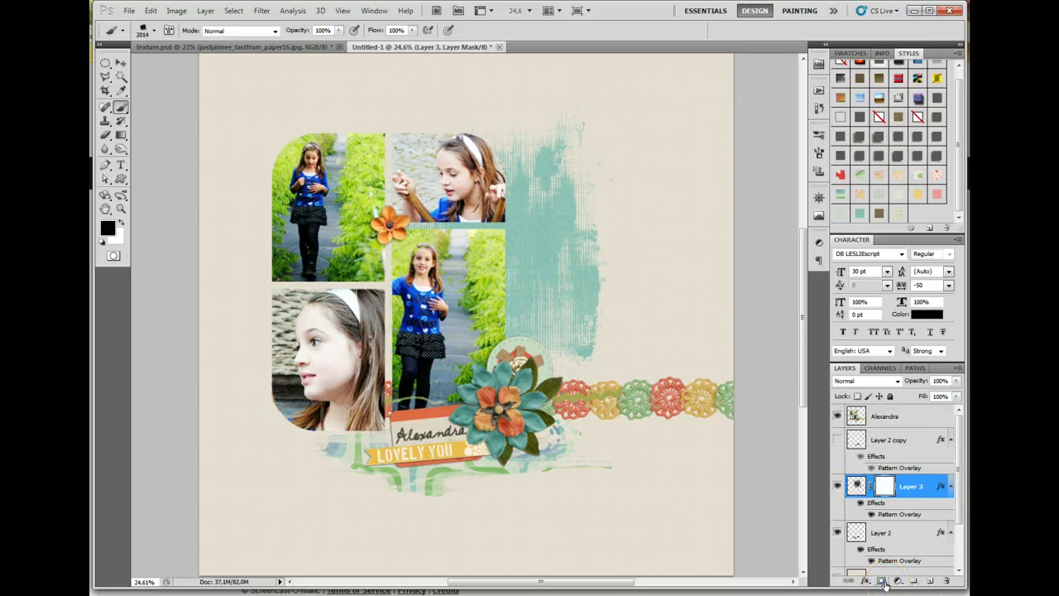
pyautogui.click(819, 154)
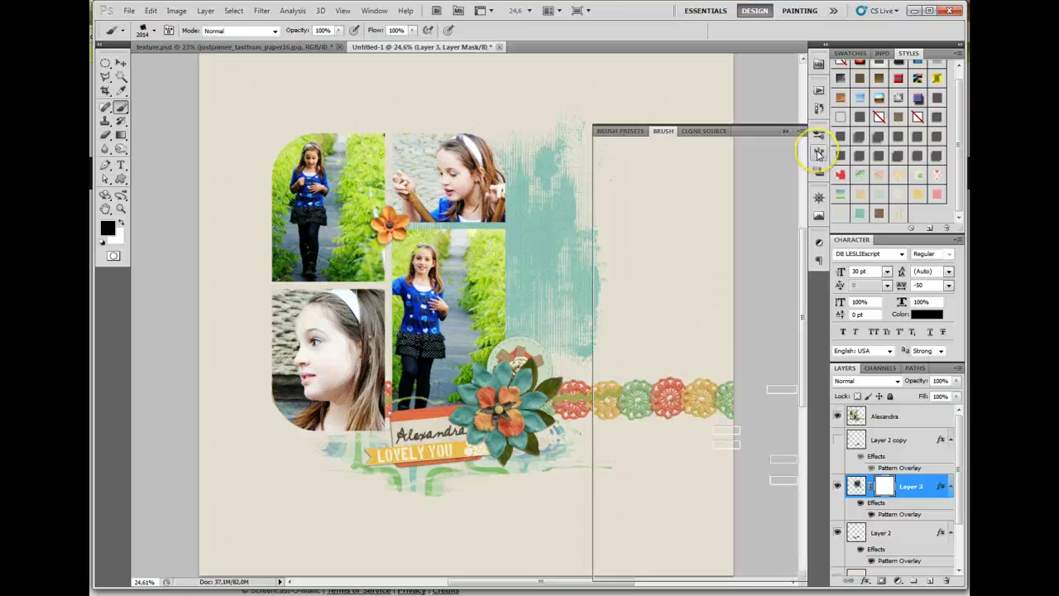
pyautogui.scroll(-1, 768, 294)
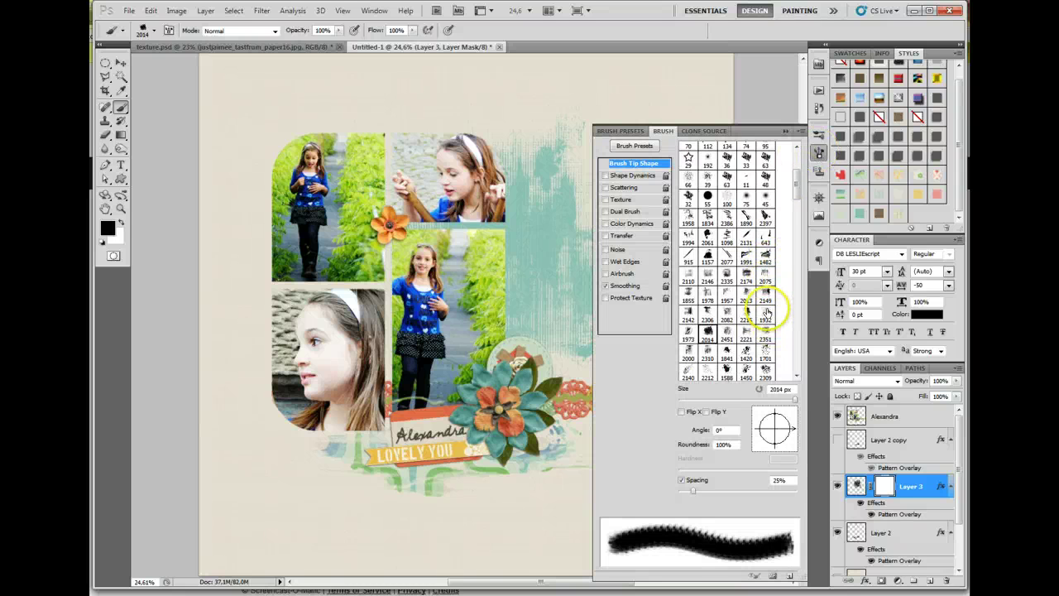
pyautogui.click(767, 312)
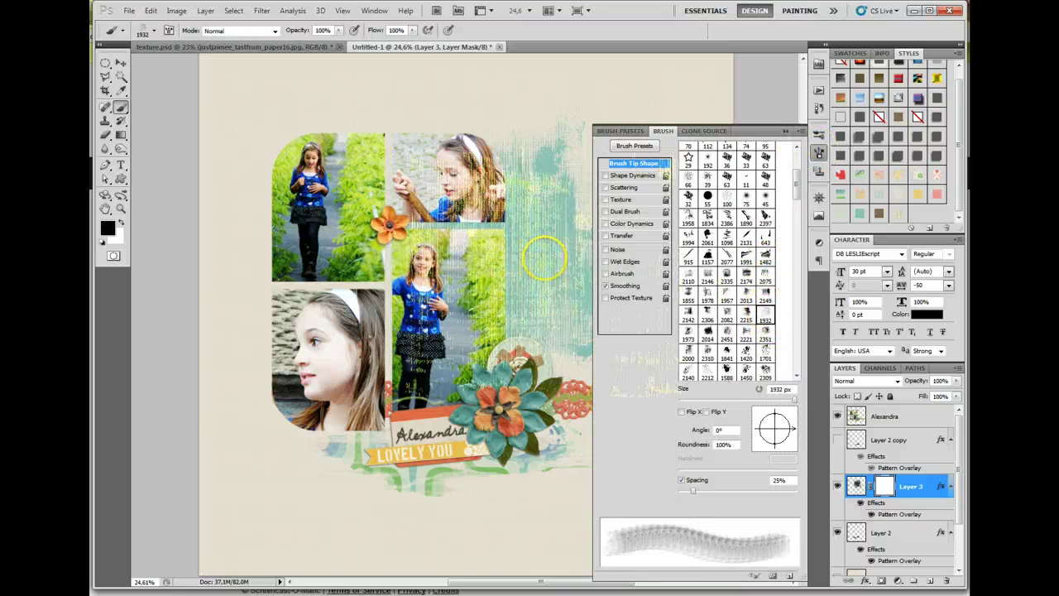
pyautogui.click(785, 131)
pyautogui.click(539, 248)
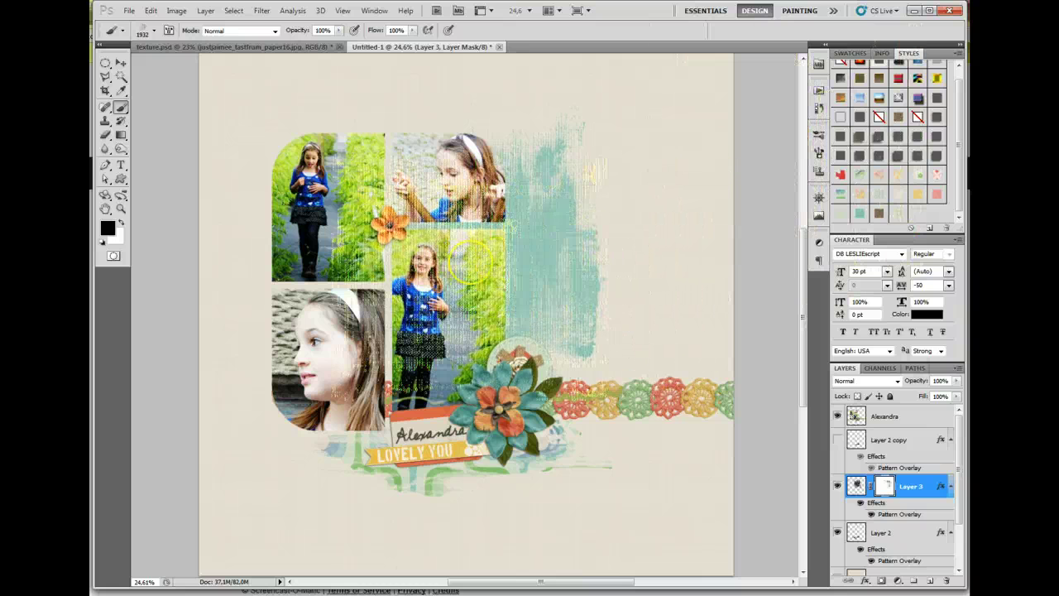
pyautogui.click(624, 317)
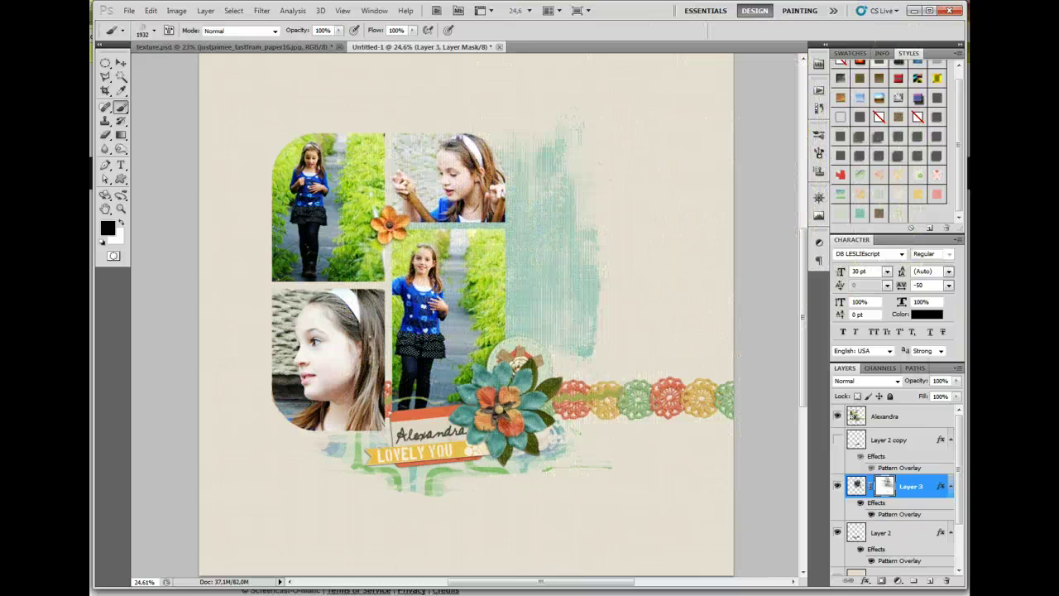
pyautogui.click(551, 259)
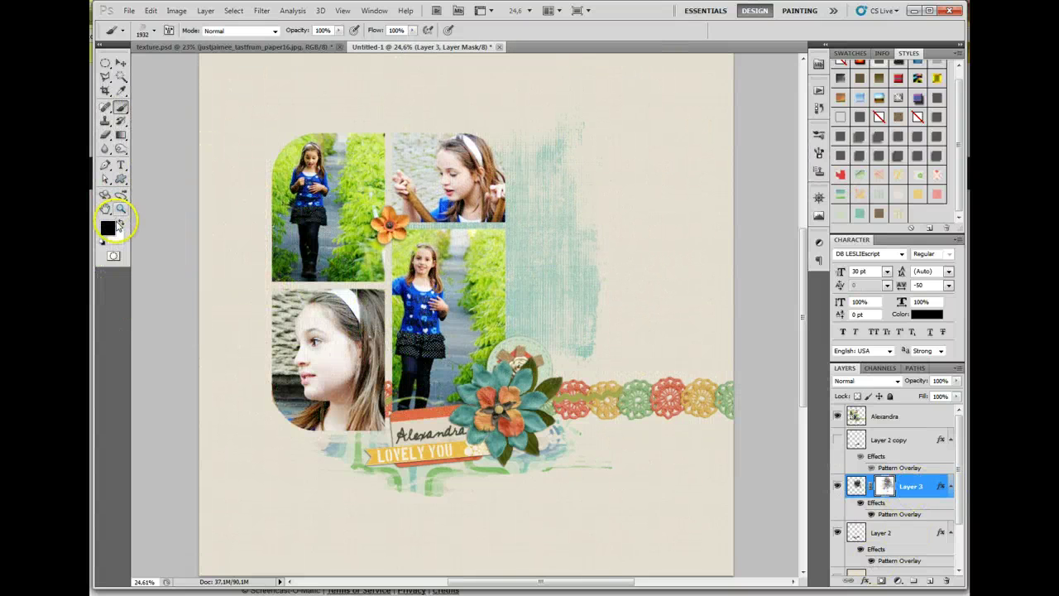
# - Restore parts of the teal paint by stamping Layer 3's mask in white with the 1932 px and 2215 px brush tips
pyautogui.click(596, 284)
pyautogui.click(546, 258)
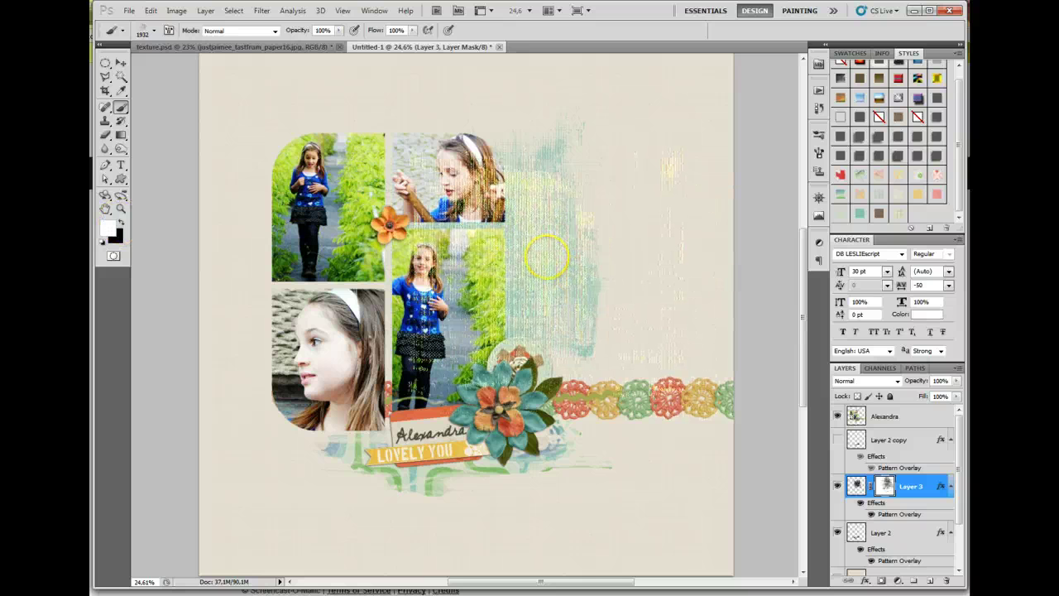
pyautogui.click(818, 135)
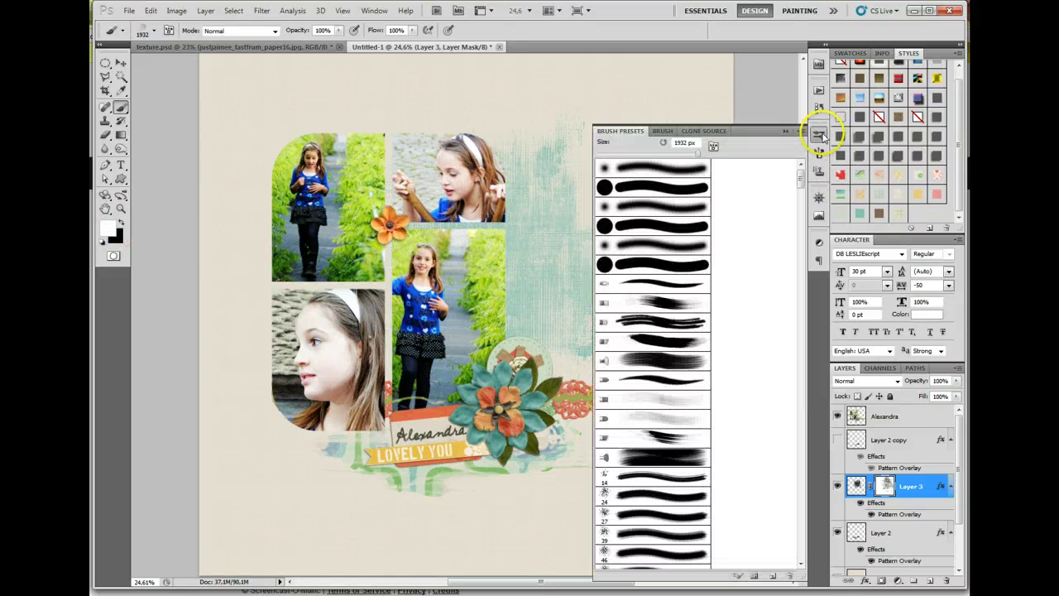
pyautogui.click(819, 153)
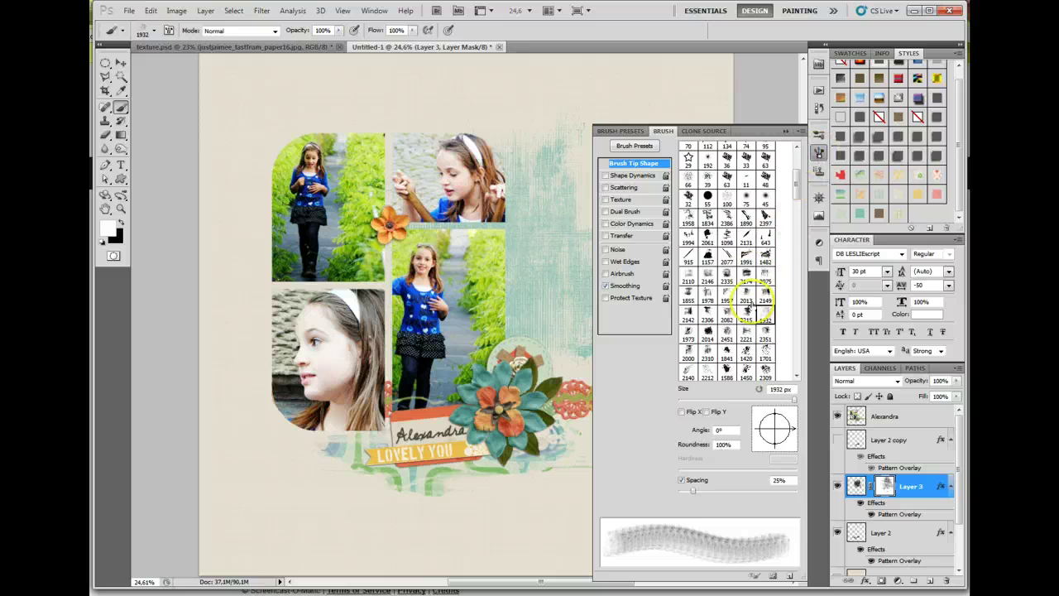
pyautogui.click(747, 313)
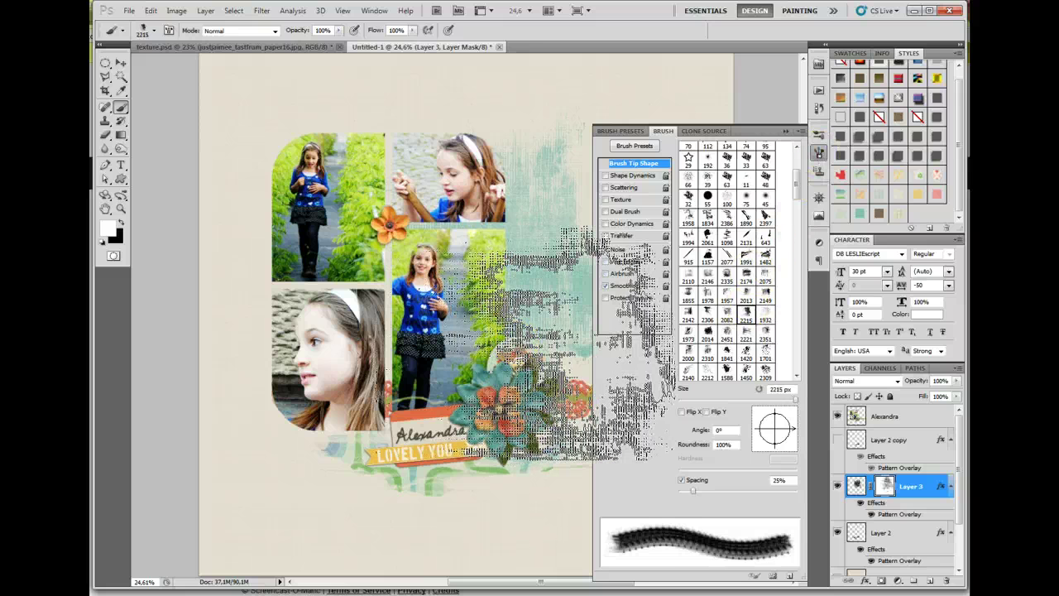
pyautogui.click(788, 133)
# - Try stamping the 2215 px brush tip in black on Layer 3's mask over the lower teal paint, and undo the stamp
pyautogui.click(121, 222)
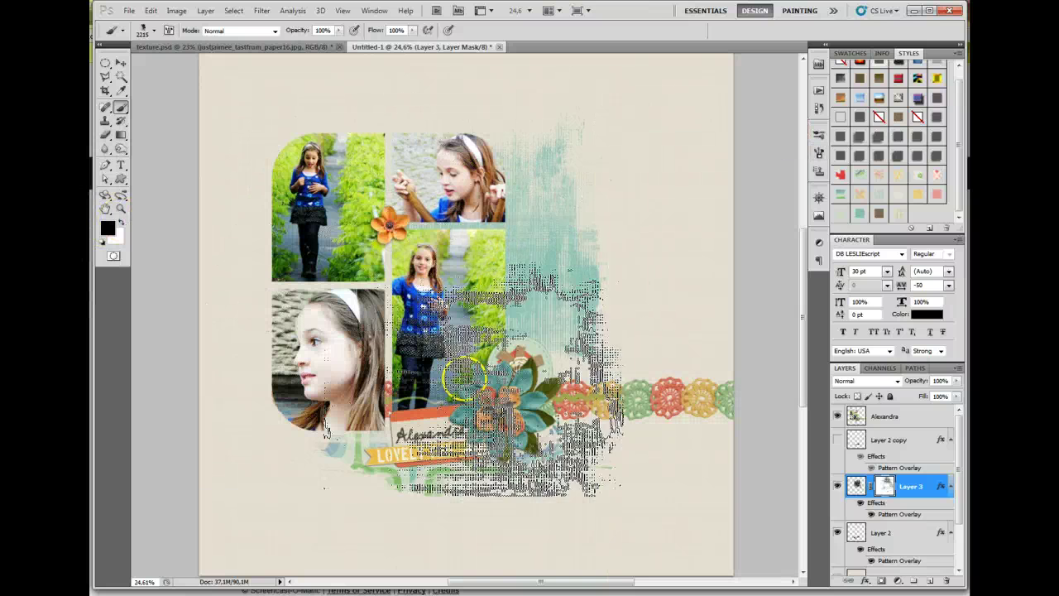
pyautogui.click(521, 358)
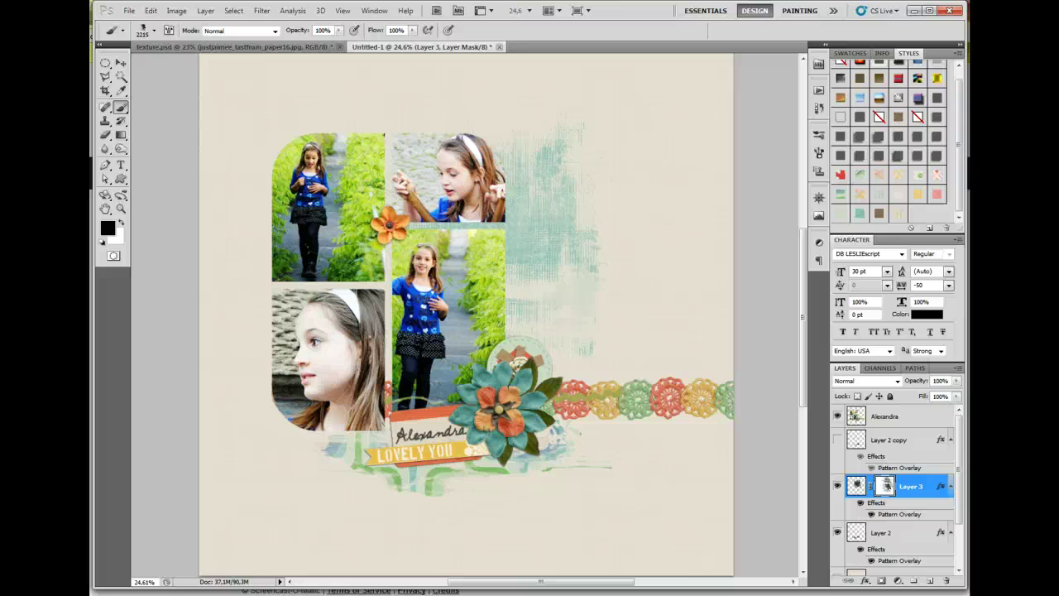
pyautogui.hotkey('ctrl', 'z')
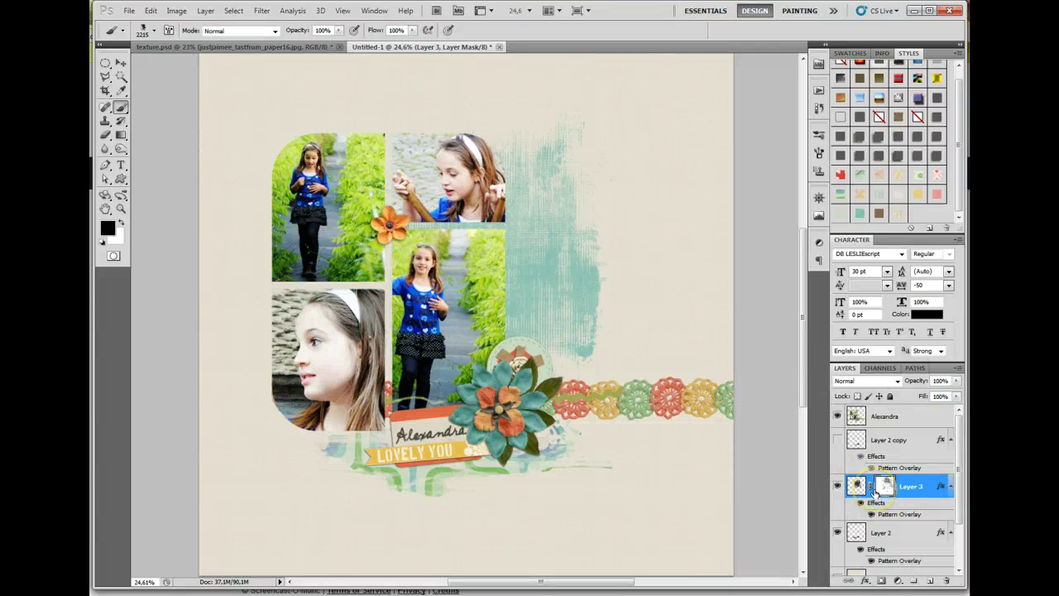
# - Add a new layer above Layer 3 and stamp the 1701 px splatter brush tip in black behind the right-hand photos
pyautogui.moveTo(875, 493); pyautogui.dragTo(931, 582)
pyautogui.click(855, 491)
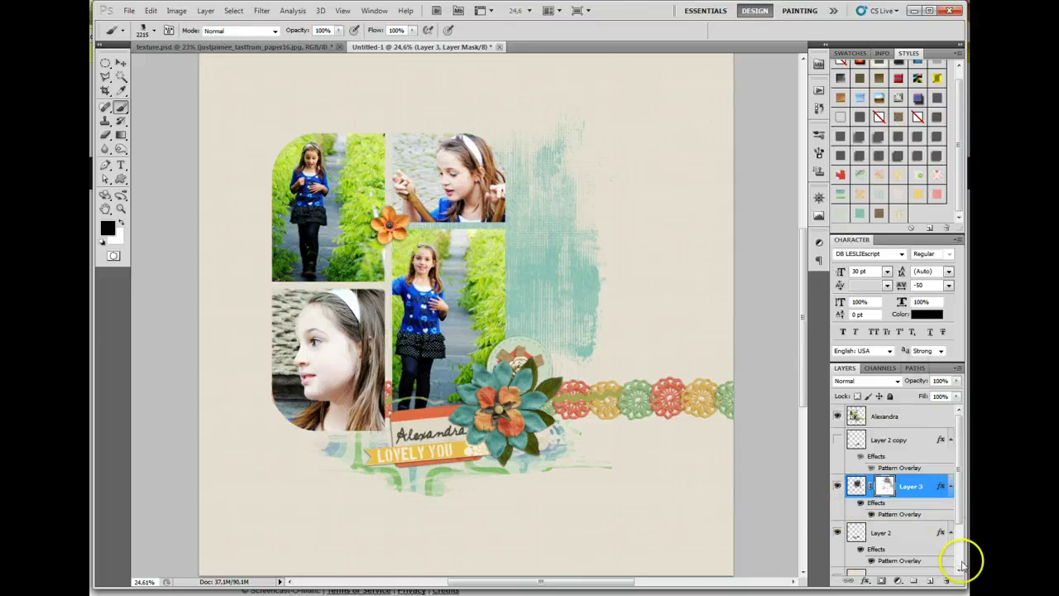
pyautogui.click(931, 582)
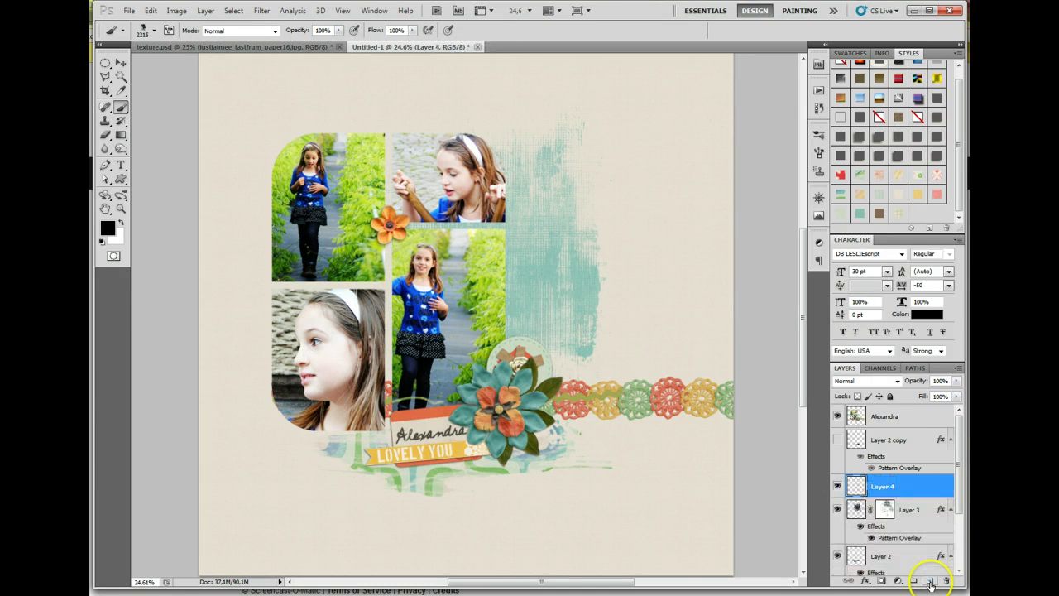
pyautogui.click(819, 153)
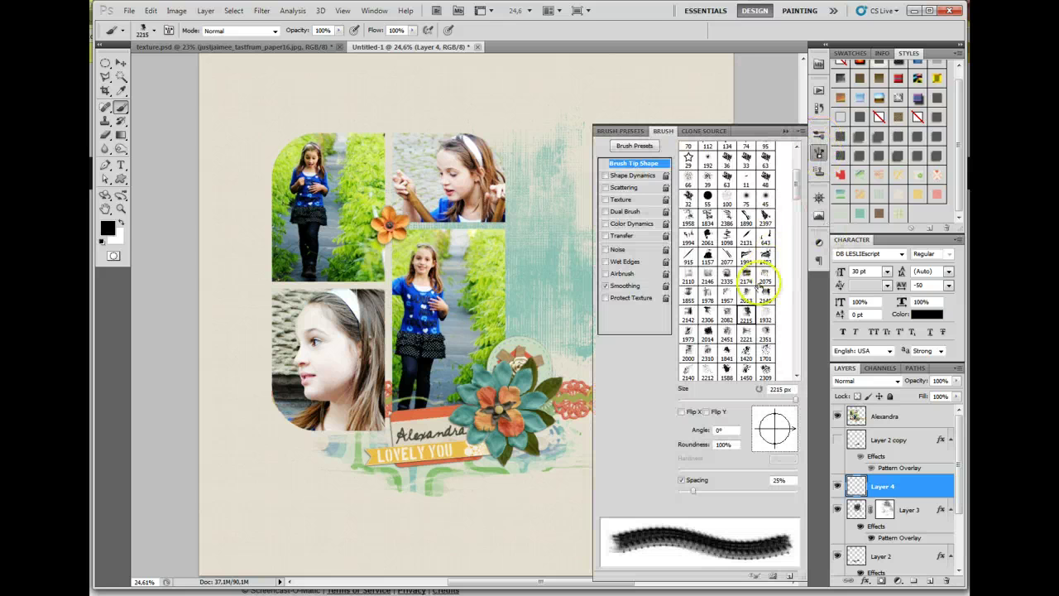
pyautogui.scroll(-1, 743, 352)
pyautogui.click(766, 344)
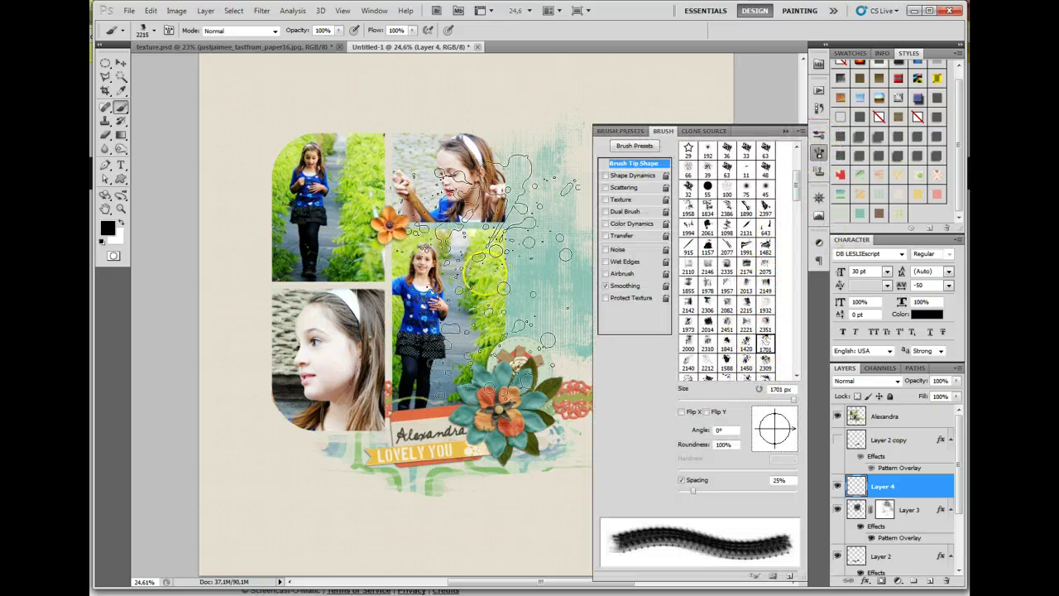
pyautogui.click(474, 236)
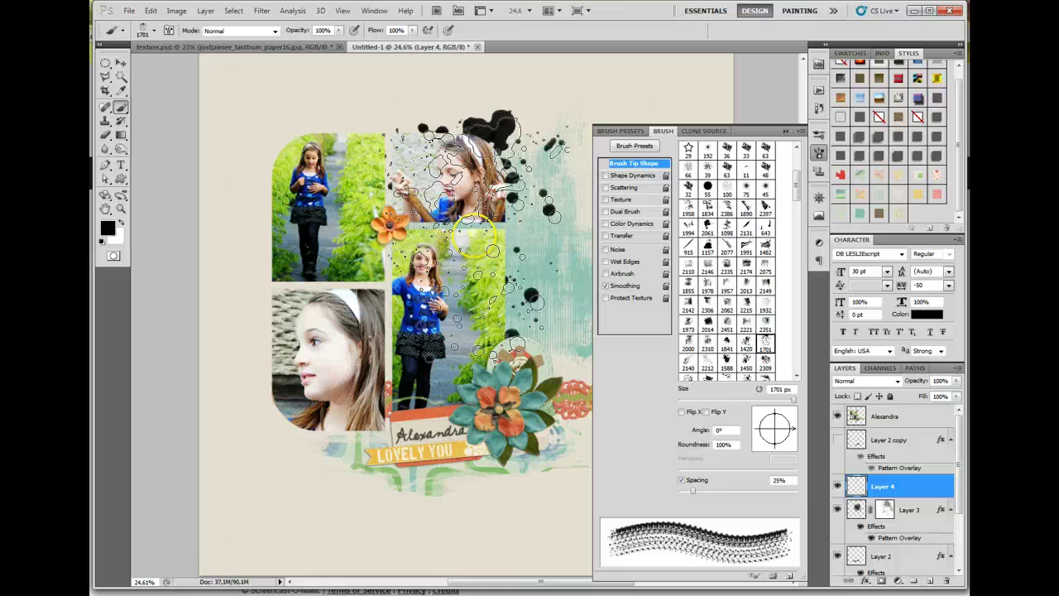
# - Compare several pattern and solid styles on Layer 4's splatter, apply the brown one, and nudge the splatter slightly upward
pyautogui.click(120, 63)
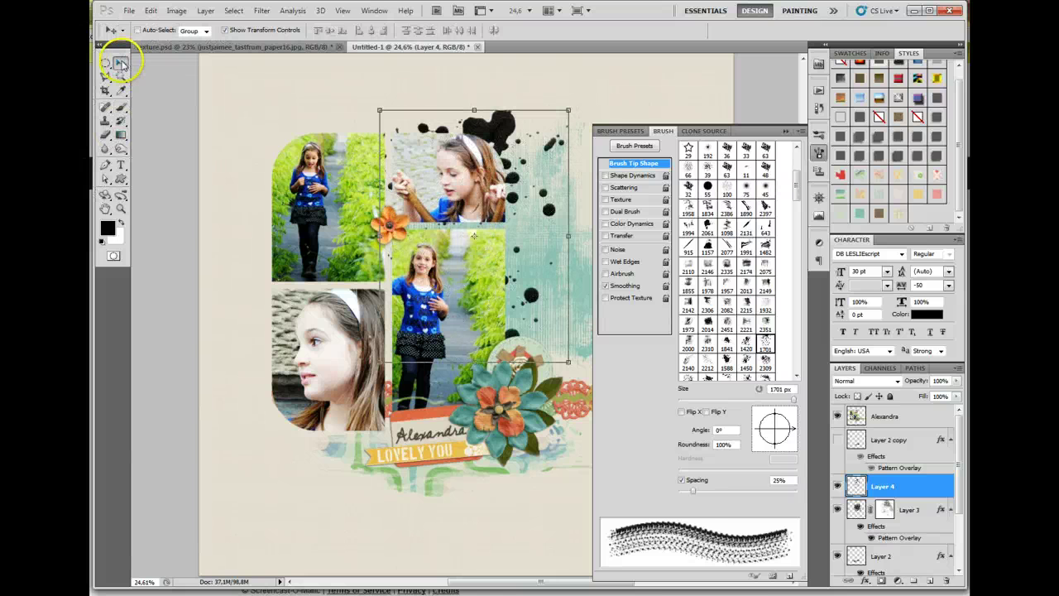
pyautogui.click(840, 174)
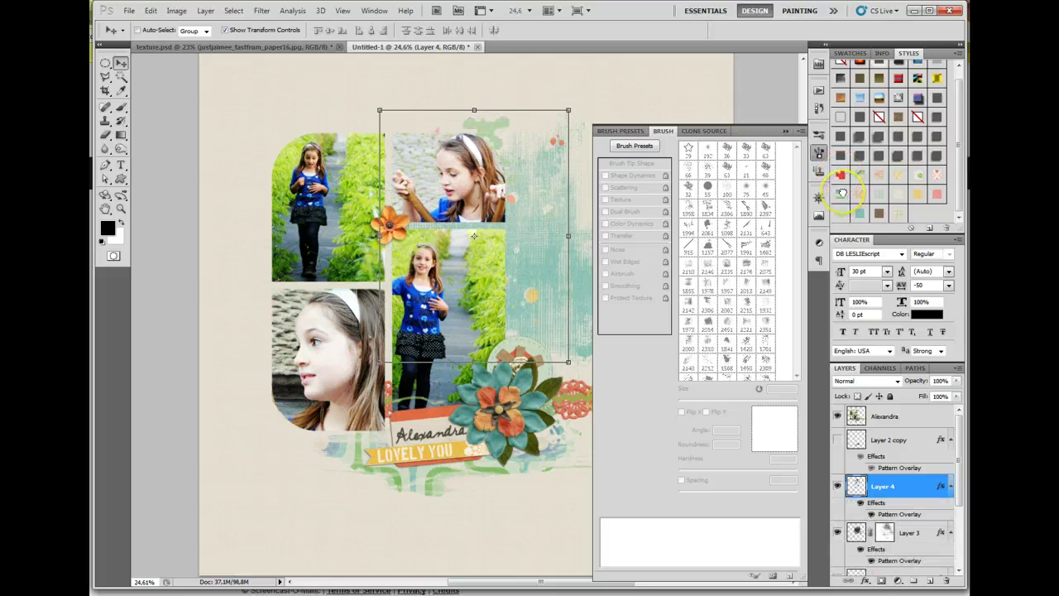
pyautogui.click(842, 193)
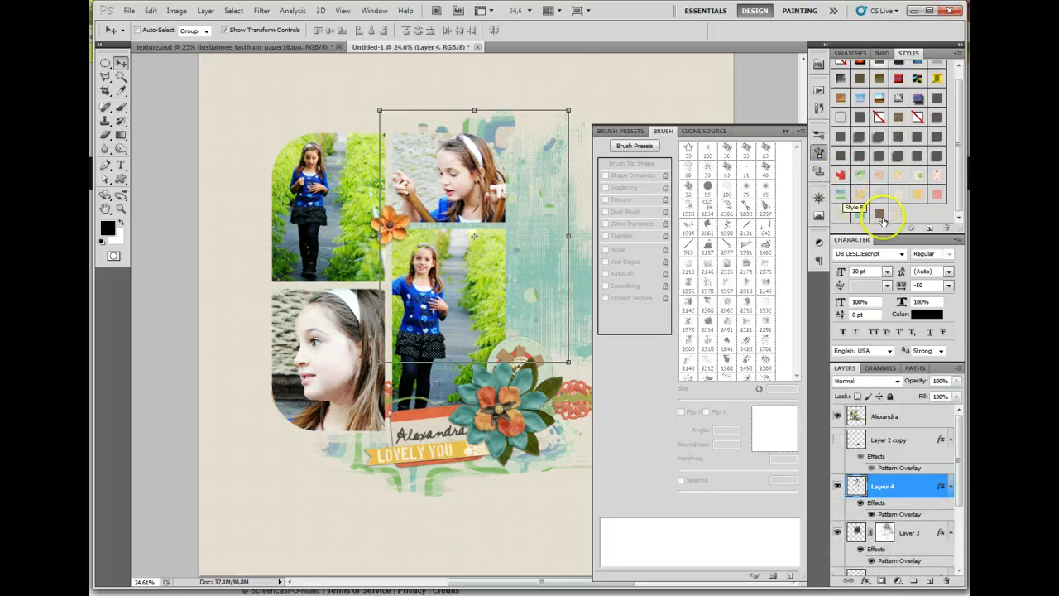
pyautogui.click(914, 189)
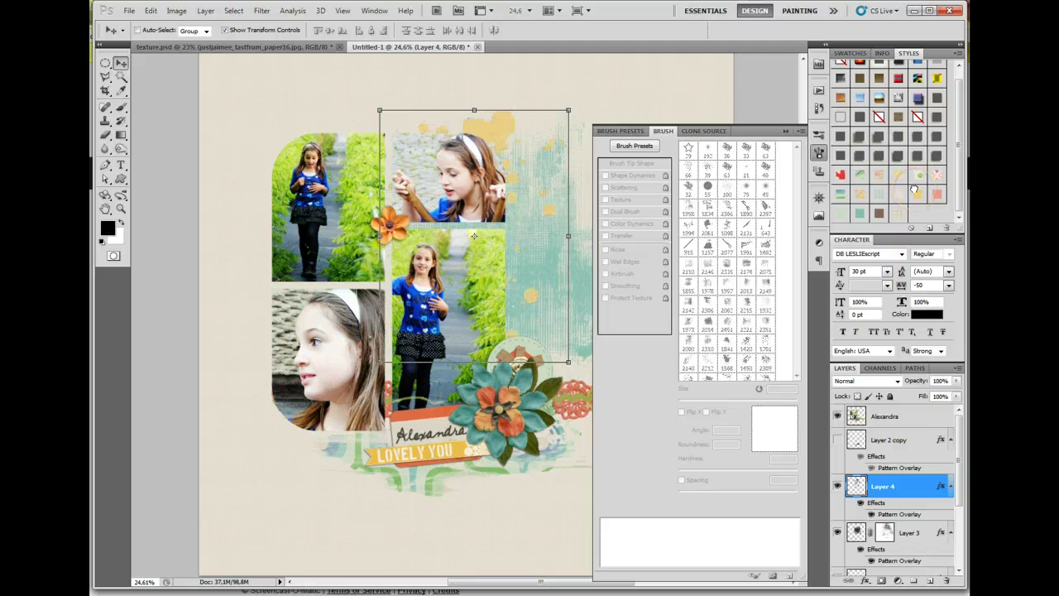
pyautogui.click(929, 197)
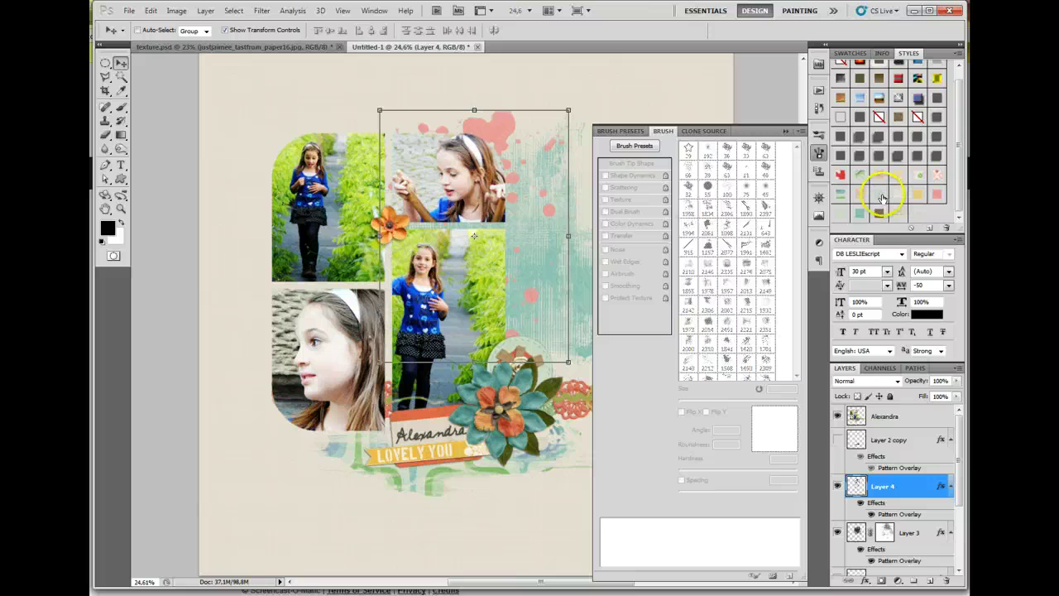
pyautogui.click(882, 194)
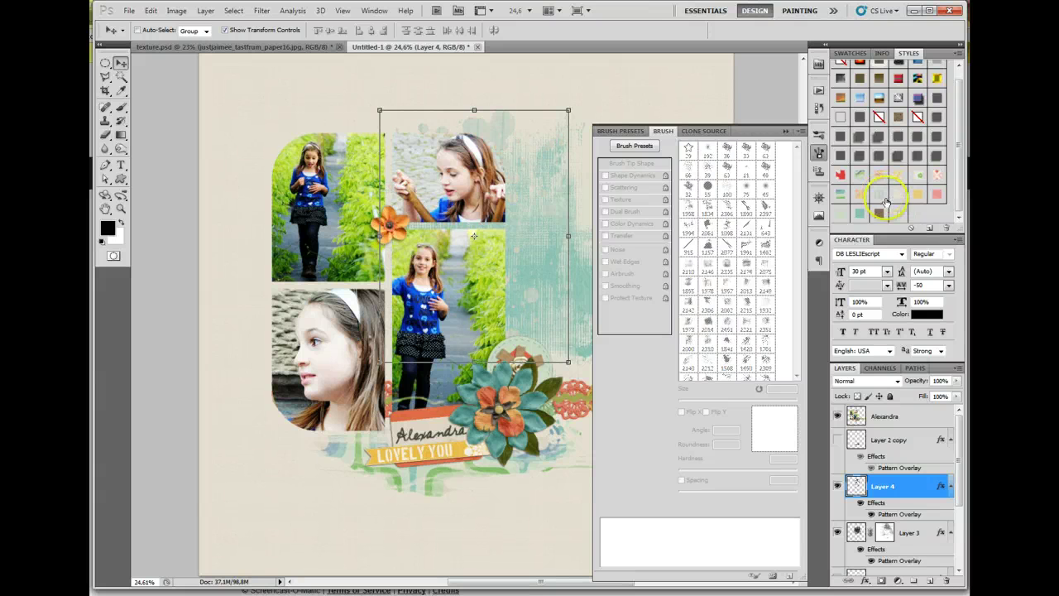
pyautogui.click(878, 214)
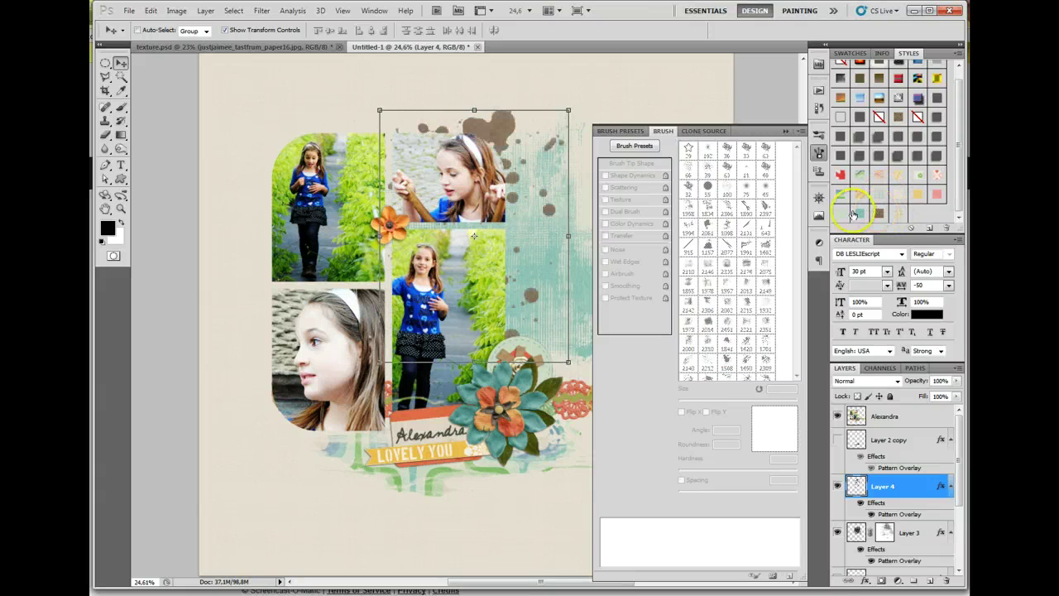
pyautogui.moveTo(516, 143); pyautogui.dragTo(513, 139)
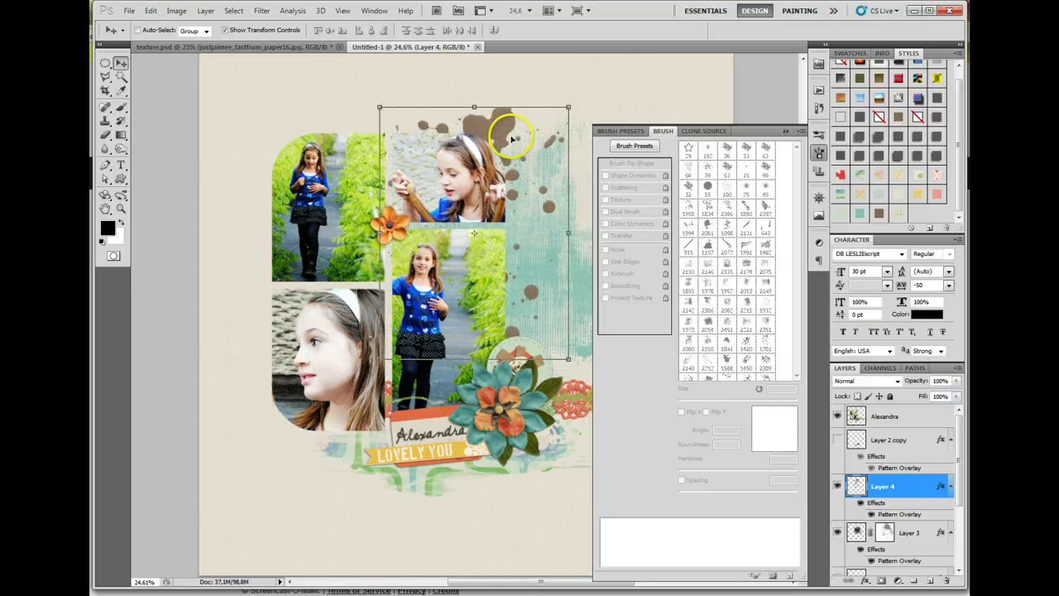
# - Add a new layer above Layer 4 and browse the brush tips, trying the 2456 px frame tip over the photos
pyautogui.click(930, 581)
pyautogui.press('b')
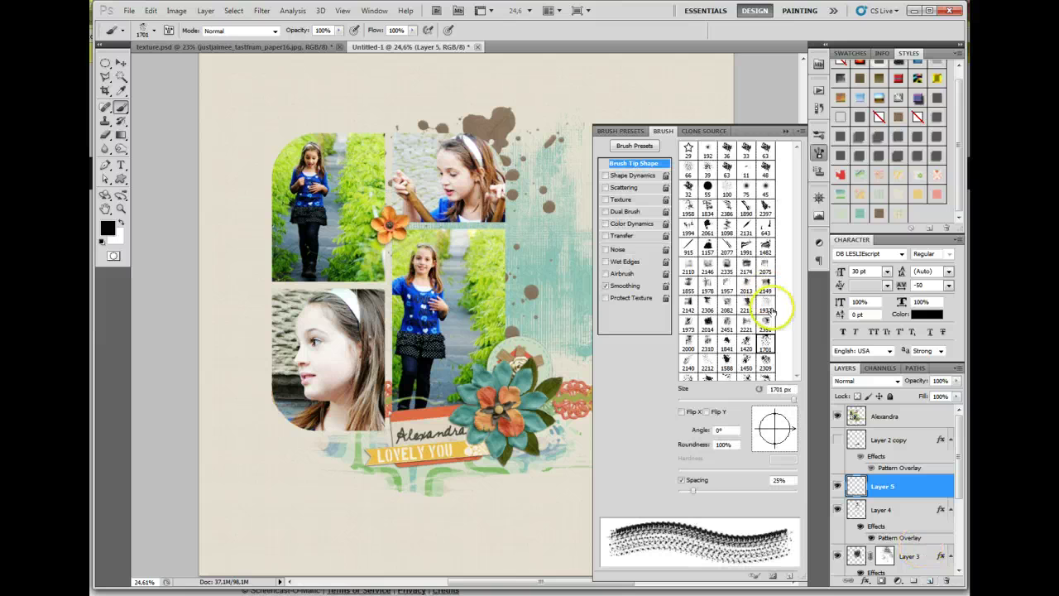
pyautogui.scroll(-3, 769, 303)
pyautogui.scroll(-1, 775, 319)
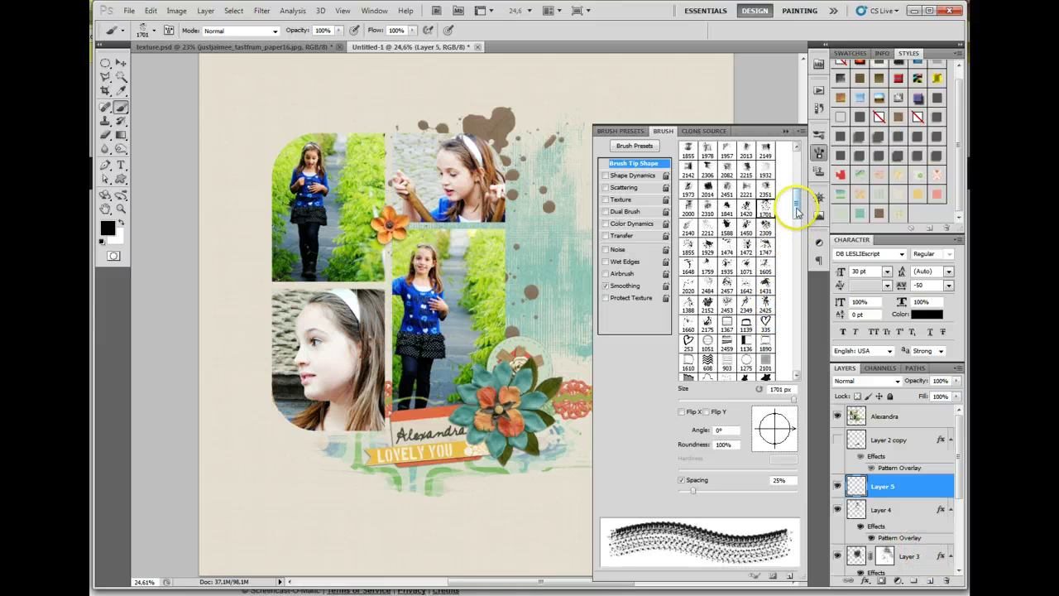
pyautogui.moveTo(794, 206); pyautogui.dragTo(797, 217)
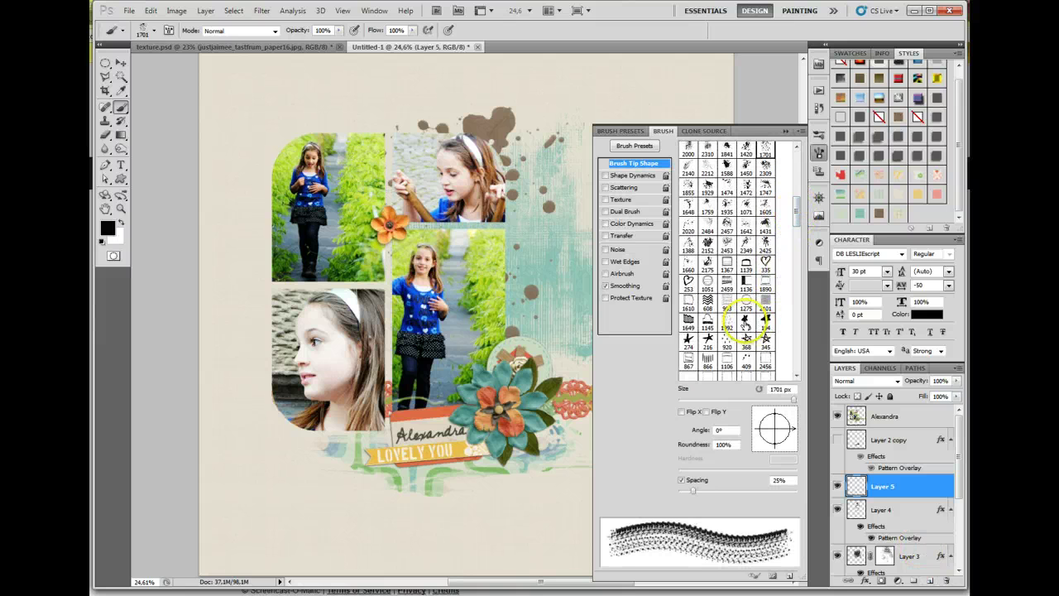
pyautogui.scroll(-2, 749, 327)
pyautogui.scroll(-1, 747, 333)
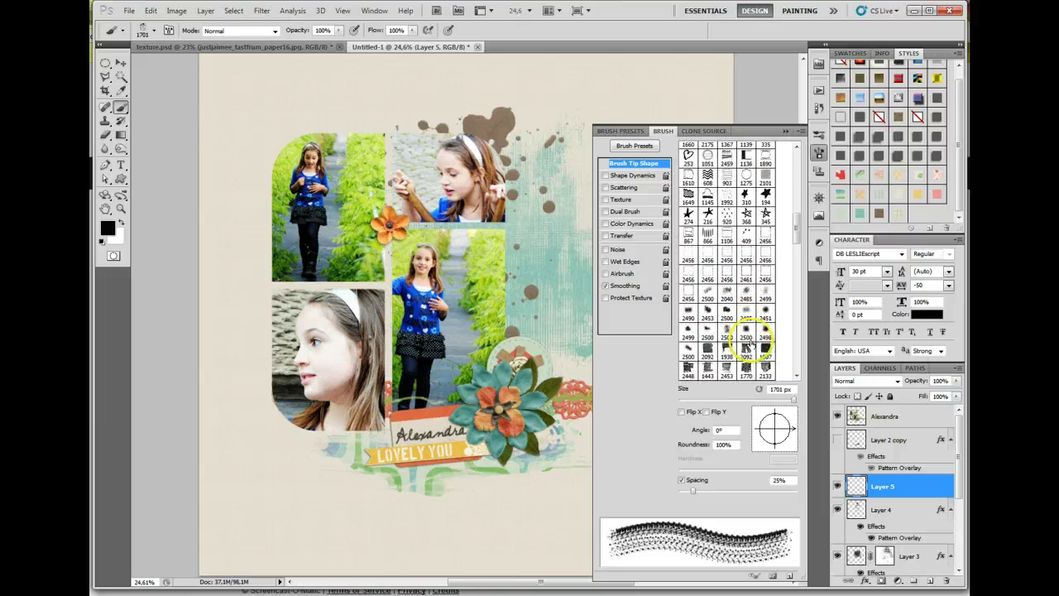
pyautogui.click(708, 273)
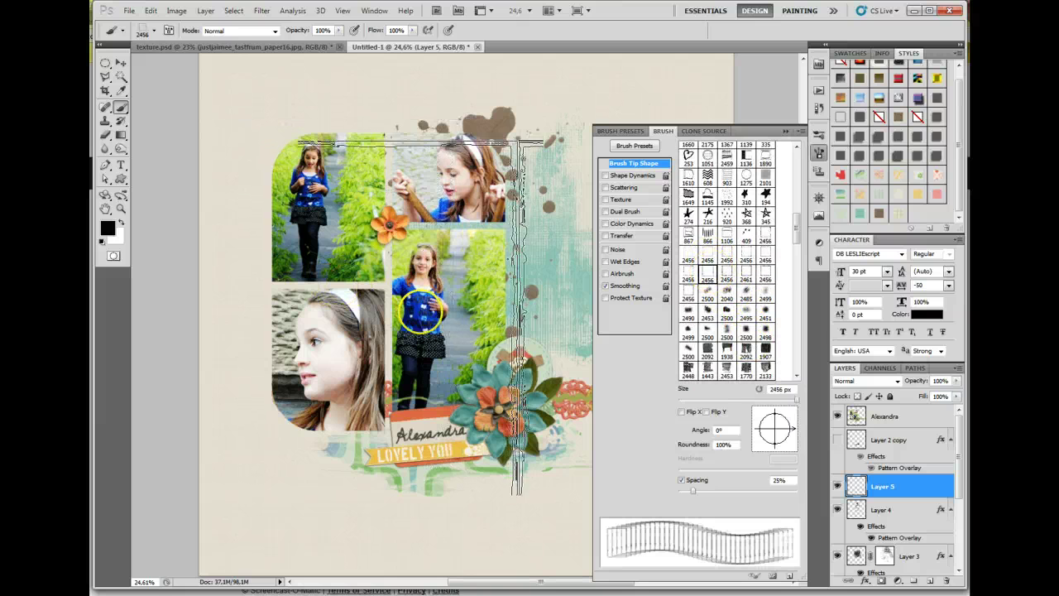
# - Stamp the 1938 px paint brush tip in black behind the photos on Layer 5 and apply the coral pink style
pyautogui.click(726, 354)
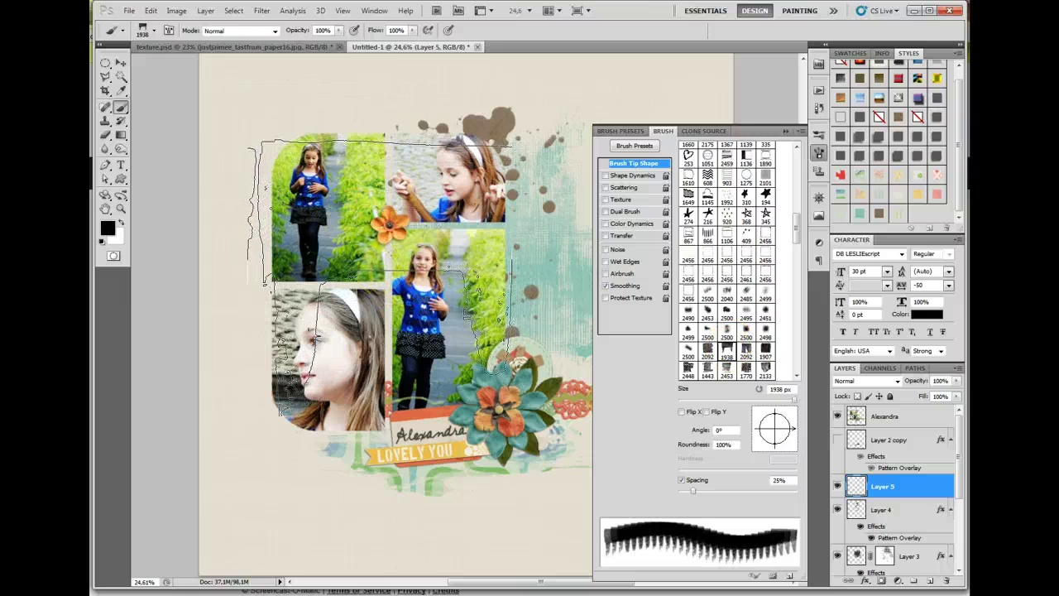
pyautogui.click(380, 280)
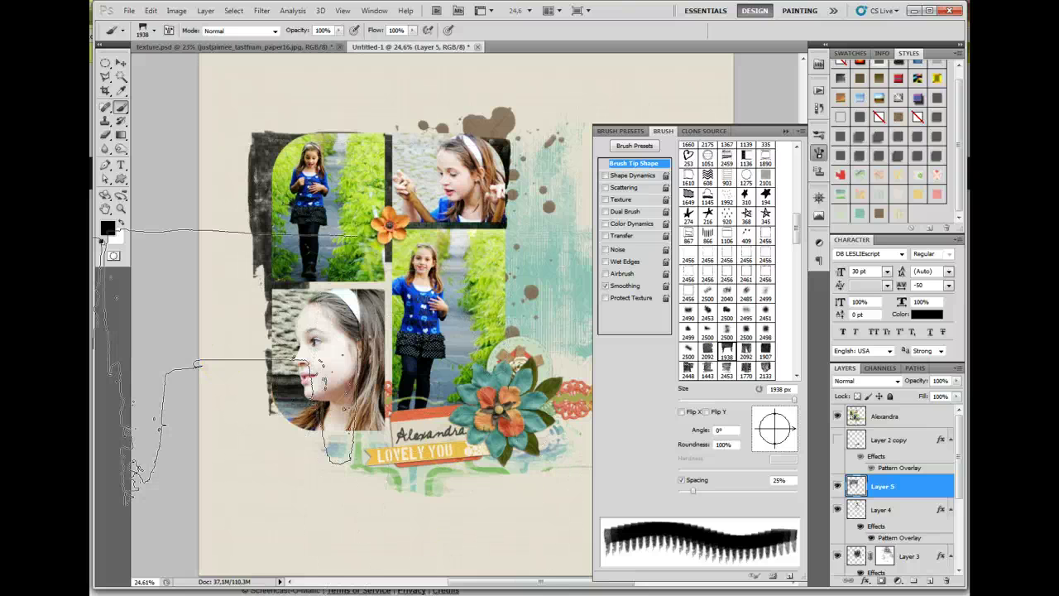
pyautogui.click(121, 63)
pyautogui.click(928, 195)
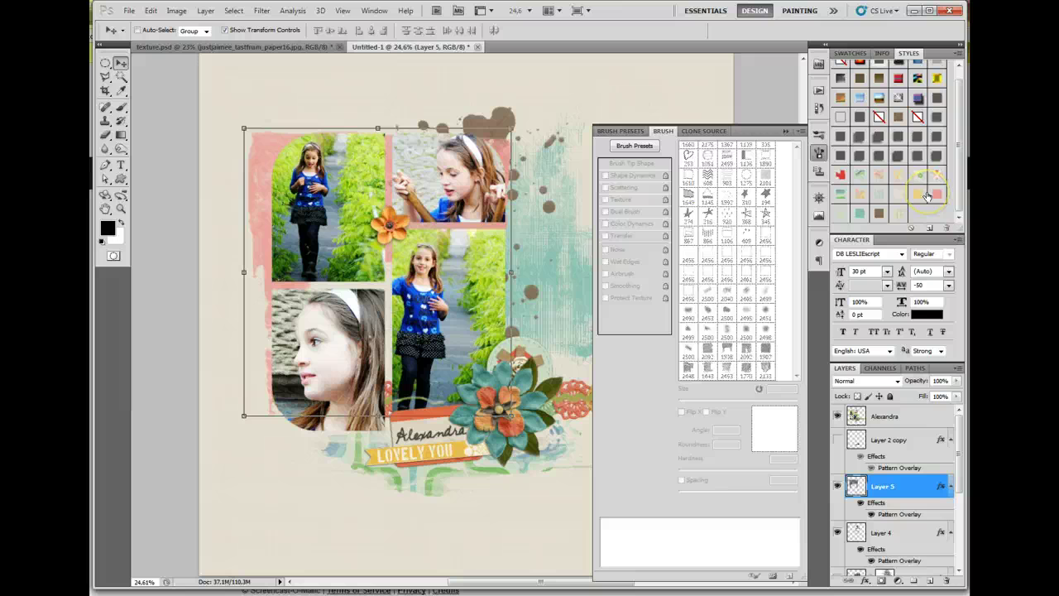
# - Add a new layer above Layer 5, stamp the 2448 px brush tip in black behind the lower photos, and apply the yellow style
pyautogui.click(931, 583)
pyautogui.press('b')
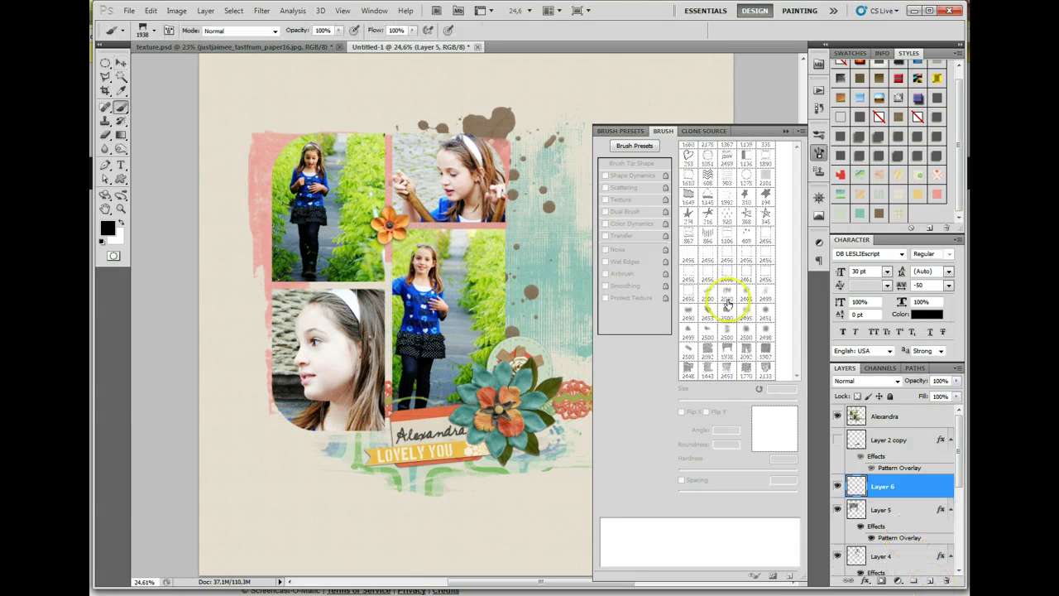
pyautogui.click(688, 368)
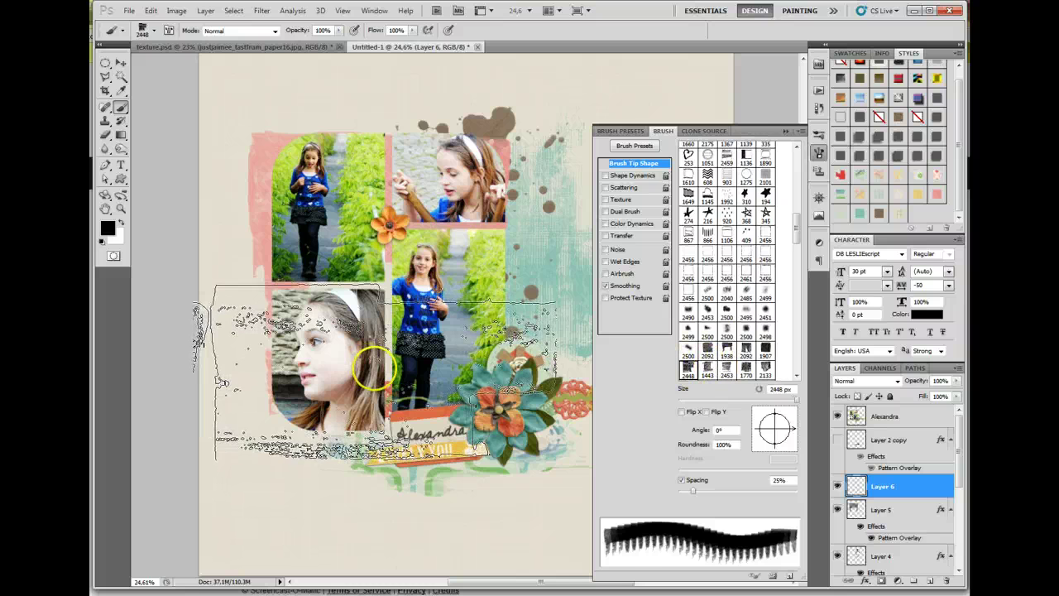
pyautogui.click(437, 360)
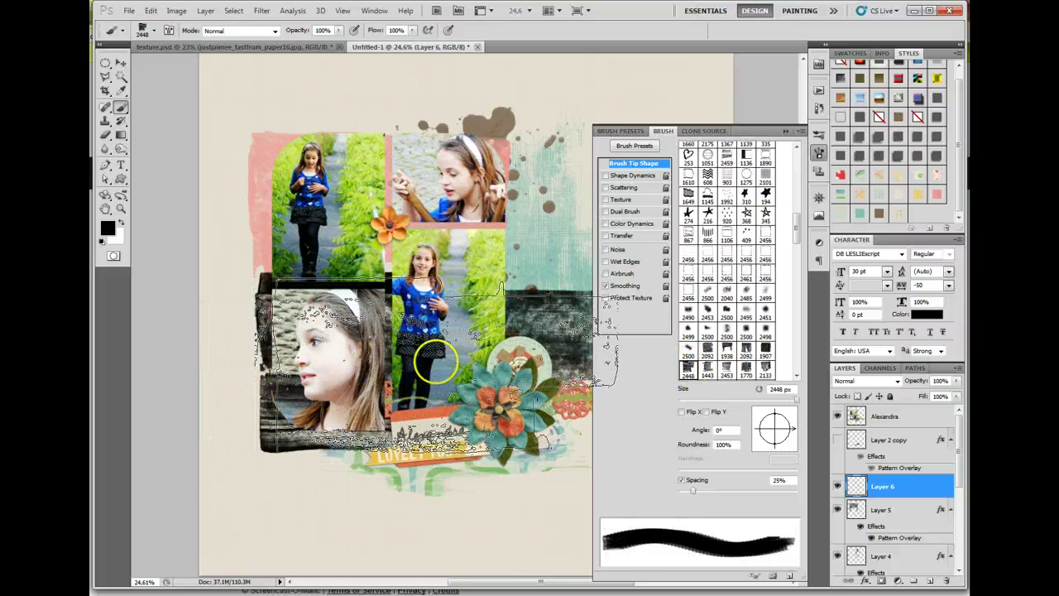
pyautogui.click(920, 195)
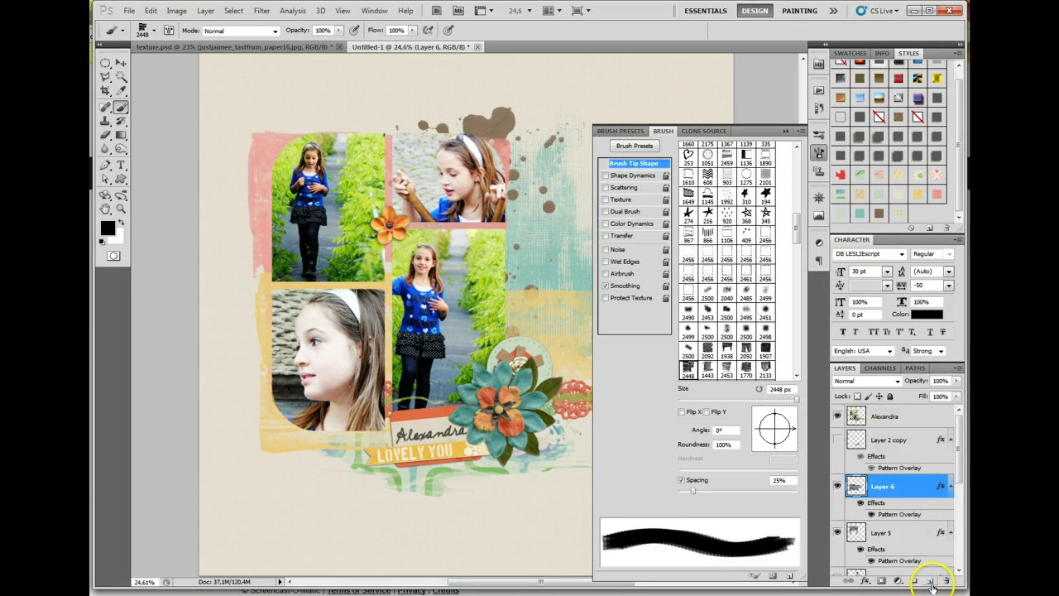
# - Choose the 1907 px brush tip, collapse the brush settings, and zoom out until the whole page is in view
pyautogui.click(766, 353)
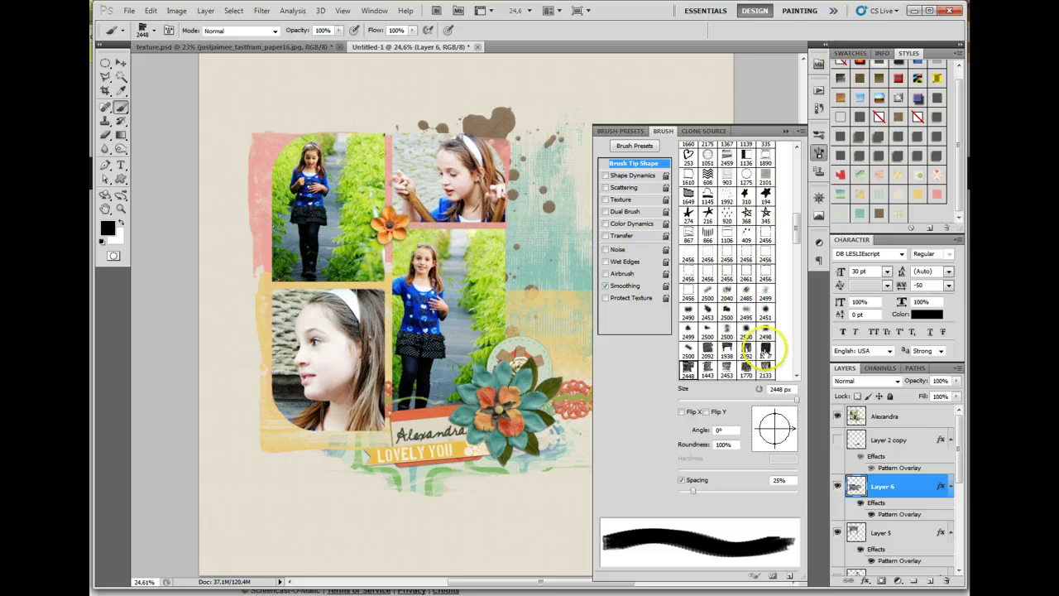
pyautogui.click(786, 132)
pyautogui.scroll(-1, 730, 293)
pyautogui.scroll(-3, 729, 296)
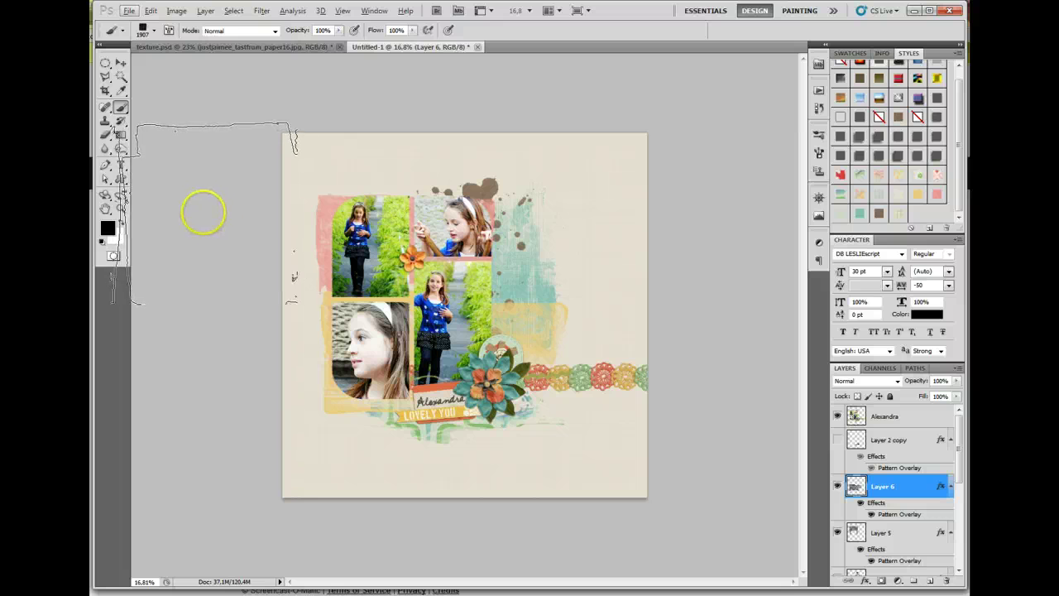
# - Try stamping the 1907 px brush tip along the page's left and right edges on Layer 6 and applying another pattern style
pyautogui.click(197, 209)
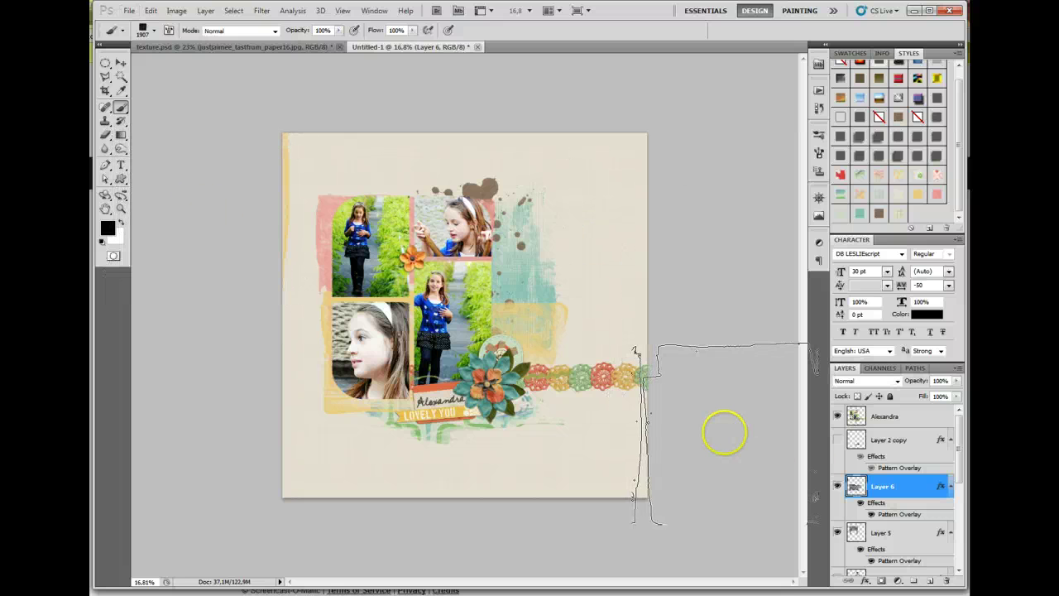
pyautogui.click(721, 99)
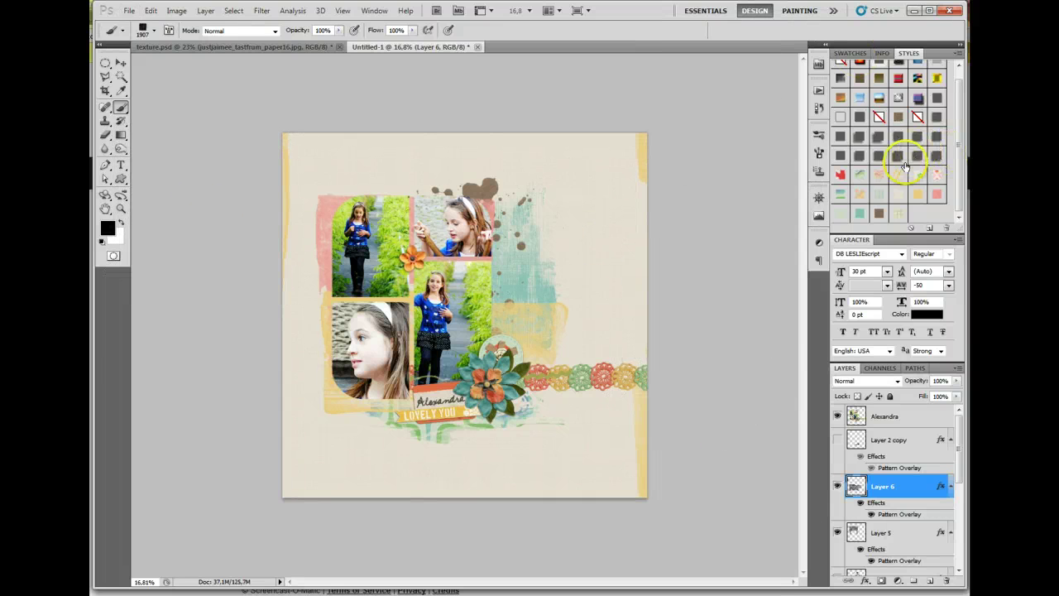
pyautogui.click(878, 175)
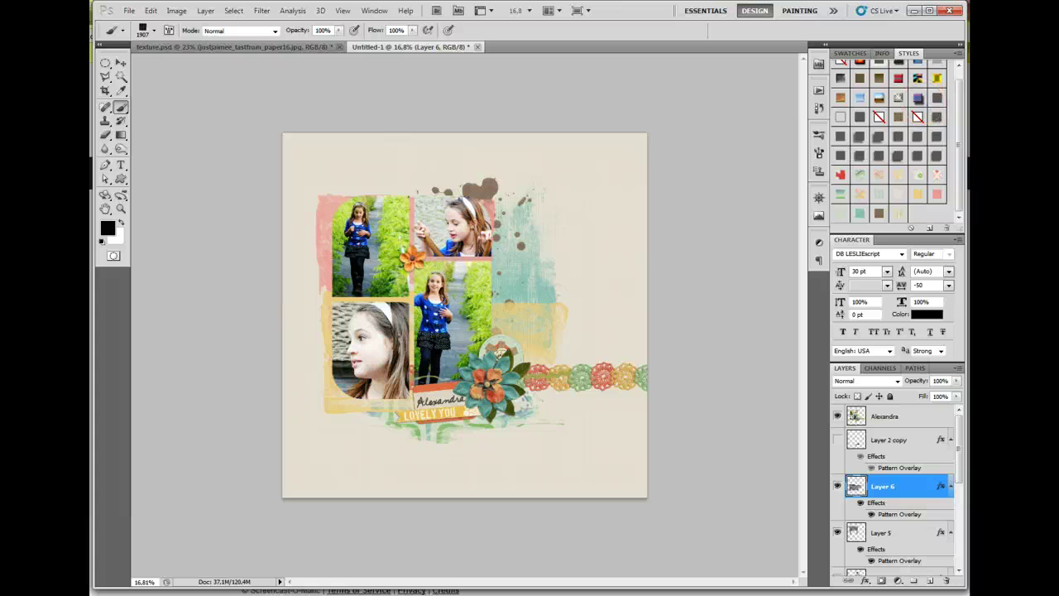
# - Add a new layer above Layer 6 and stamp the 1907 px tip in black on the upper left, upper right and lower right page edges
pyautogui.click(931, 582)
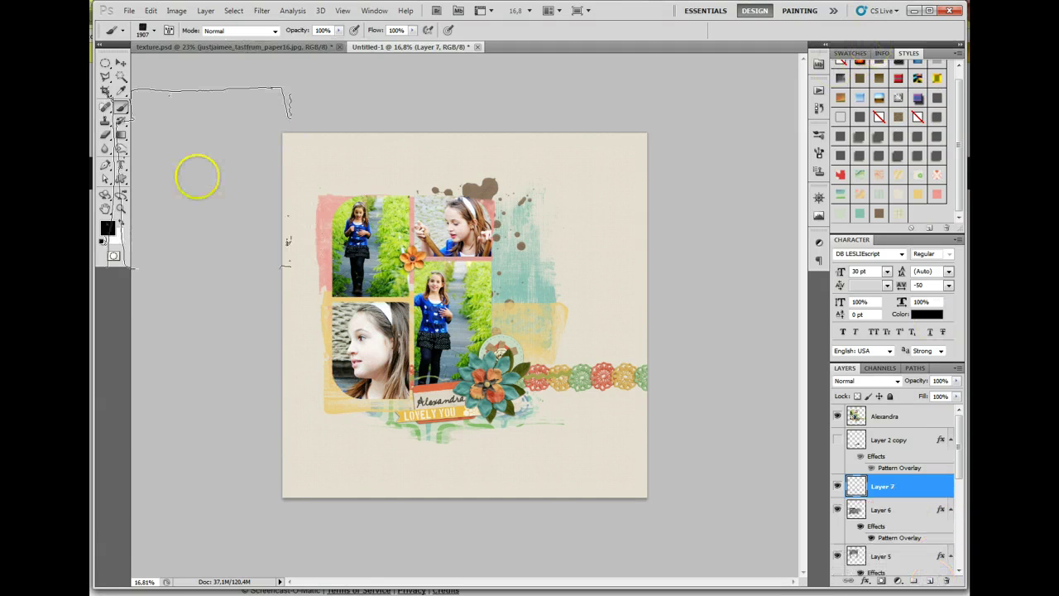
pyautogui.click(199, 175)
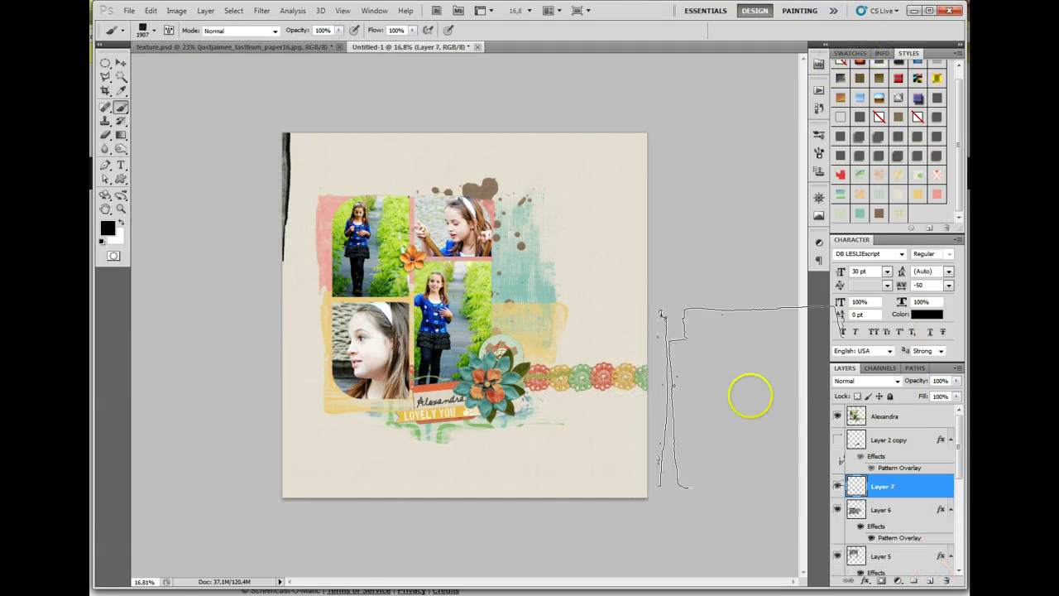
pyautogui.click(726, 466)
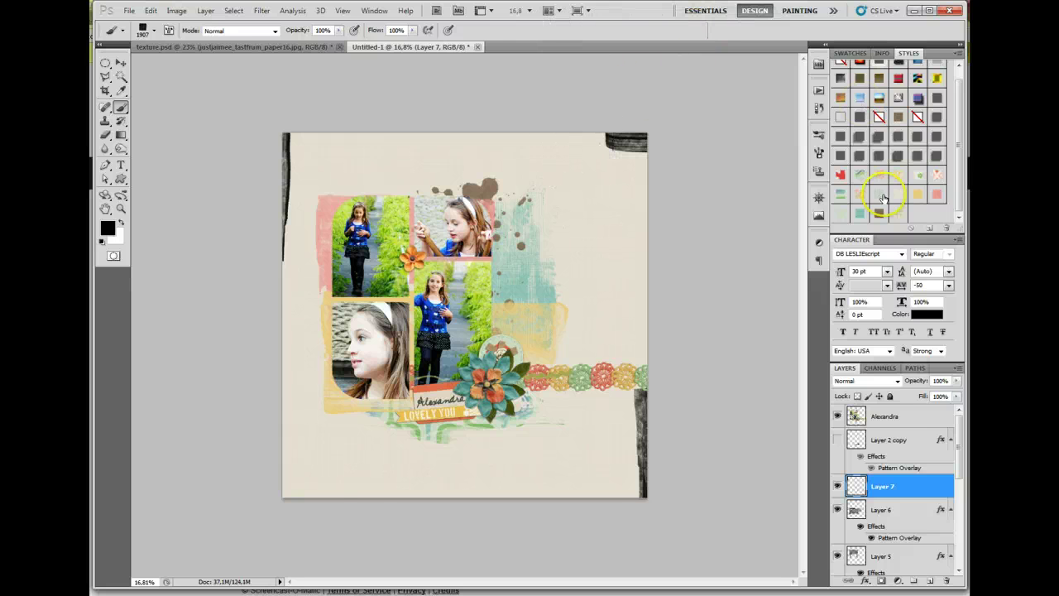
# - Compare the green chevron and blue-green pattern styles on Layer 7's edge stamps and apply the coral diamond pattern style
pyautogui.click(860, 175)
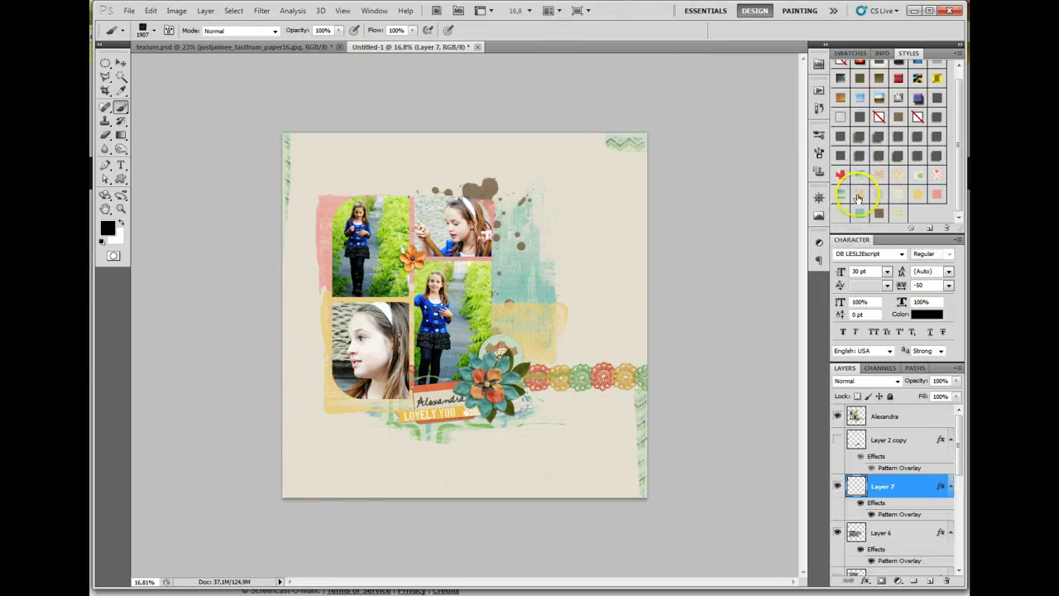
pyautogui.click(840, 194)
pyautogui.click(840, 195)
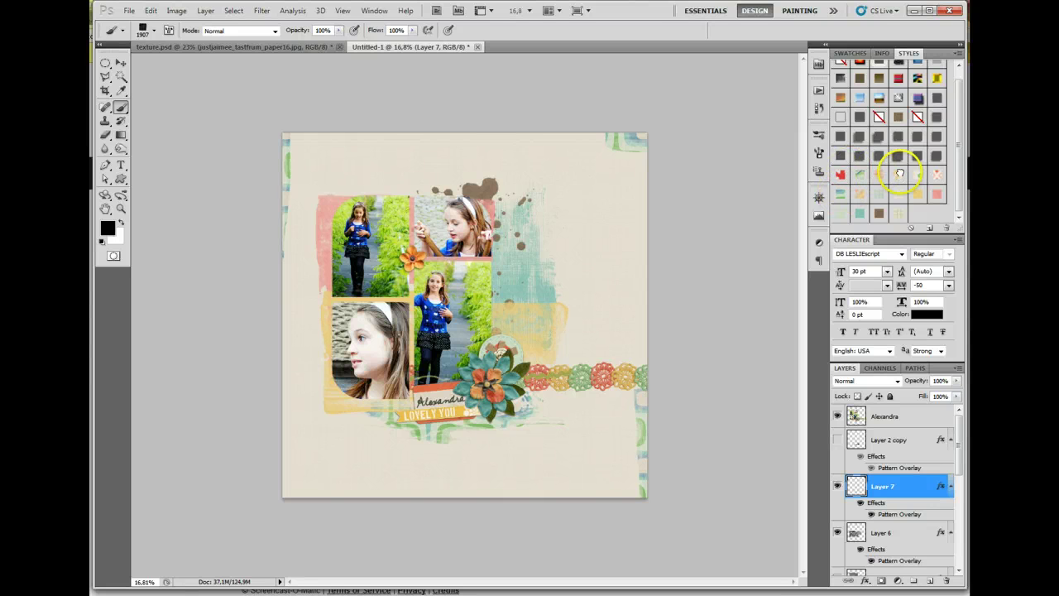
pyautogui.click(937, 175)
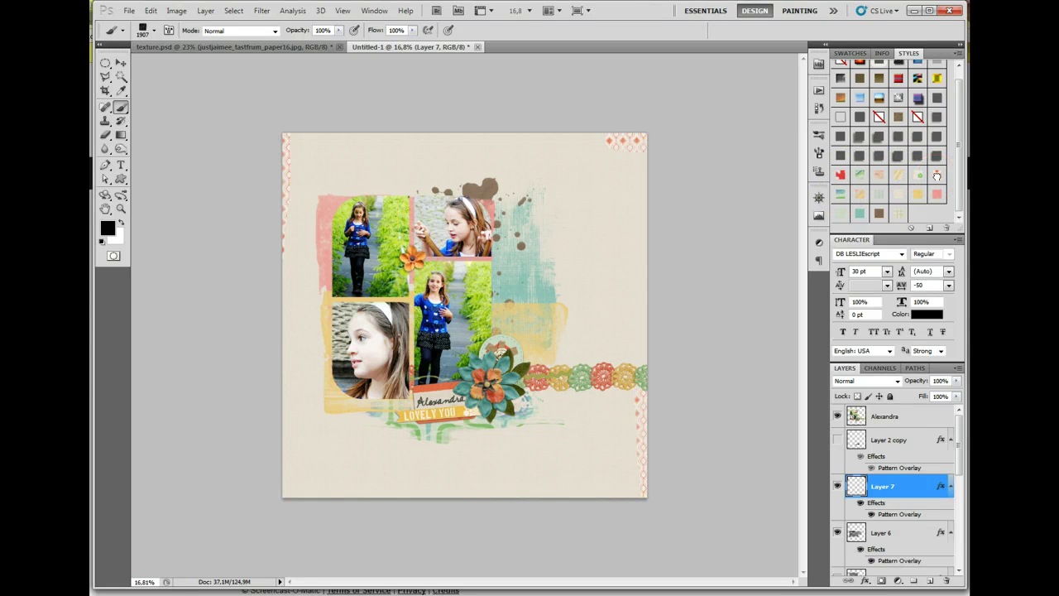